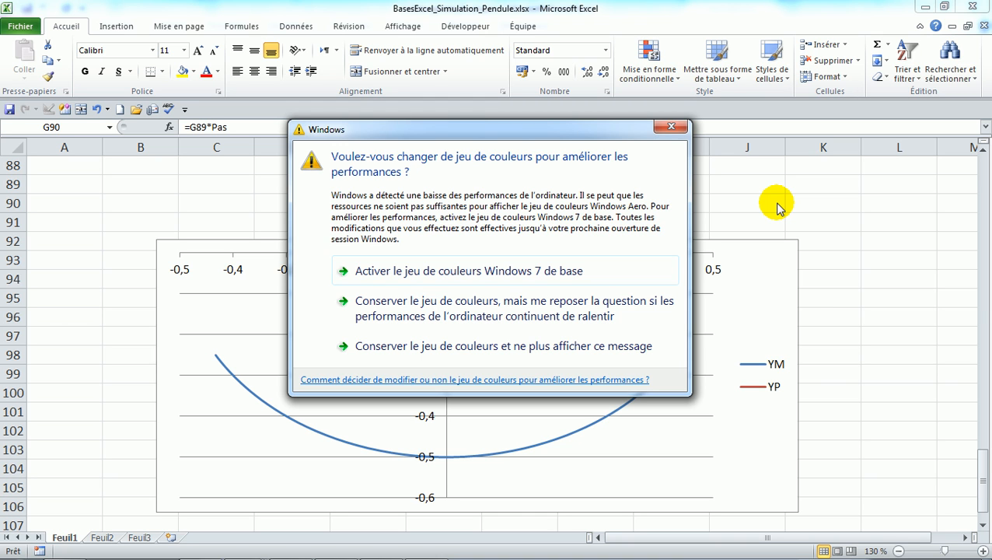
Step: Activate the Windows 7 basic colour scheme and display Excel's Développeur commands
{"action": "left_click", "coordinate": [531, 270]}
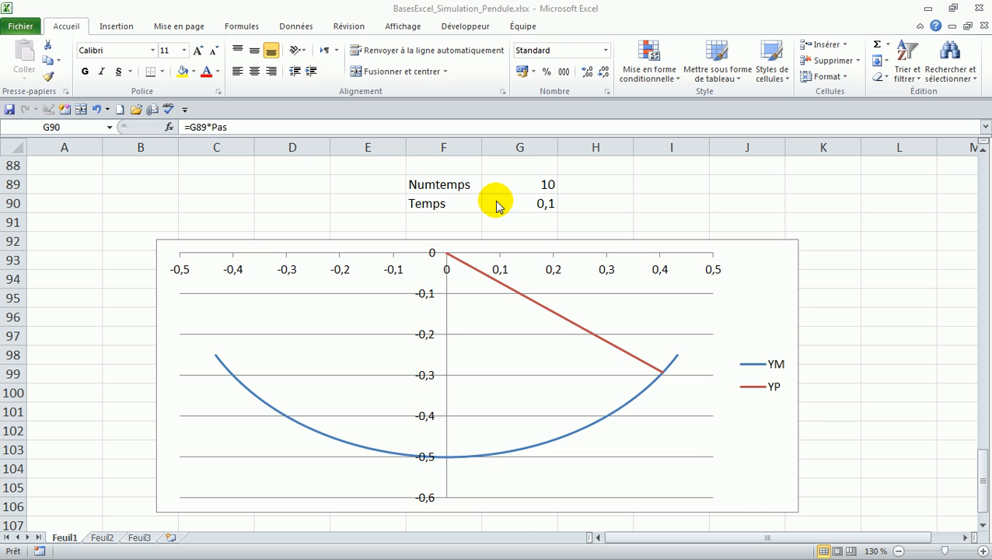
{"action": "left_click", "coordinate": [458, 29]}
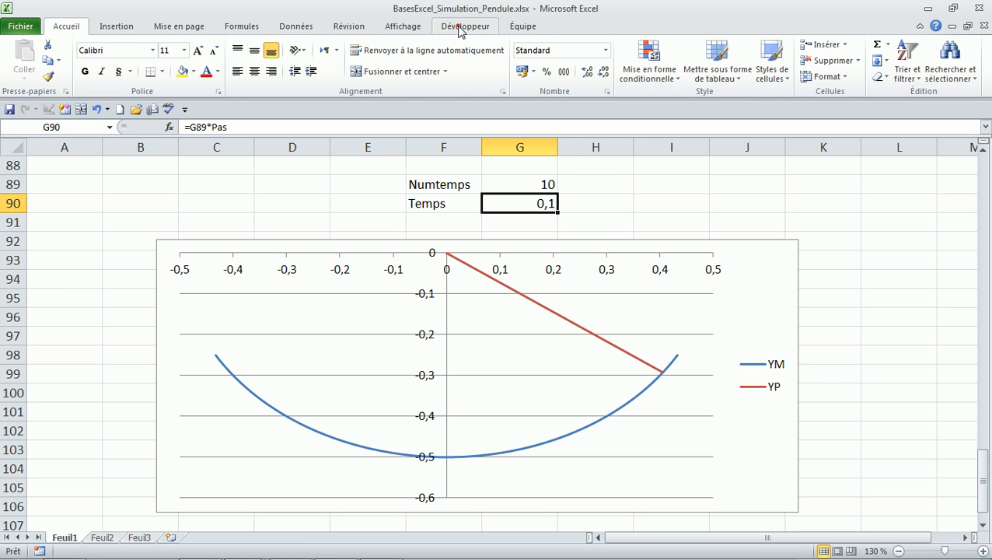
{"action": "left_click", "coordinate": [458, 30]}
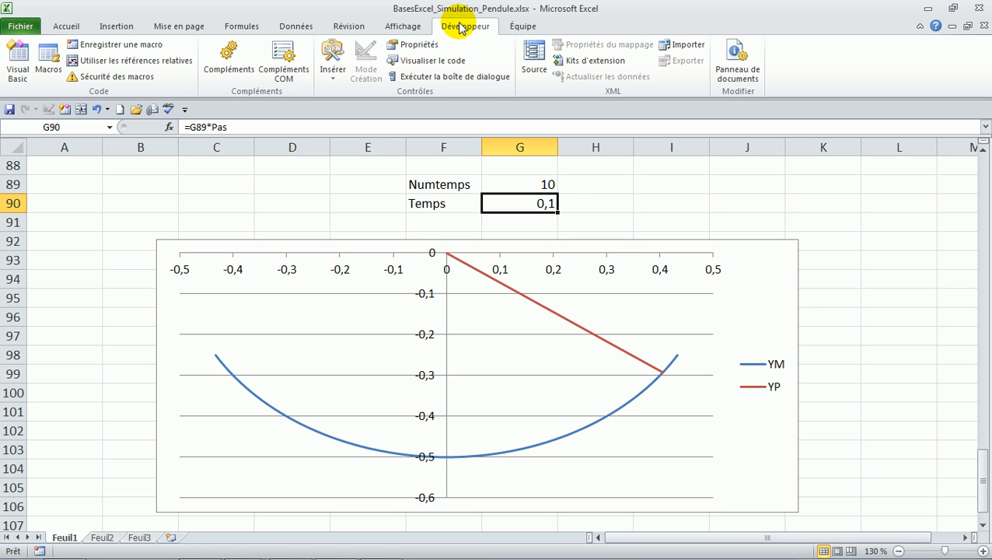
{"action": "left_click", "coordinate": [21, 29]}
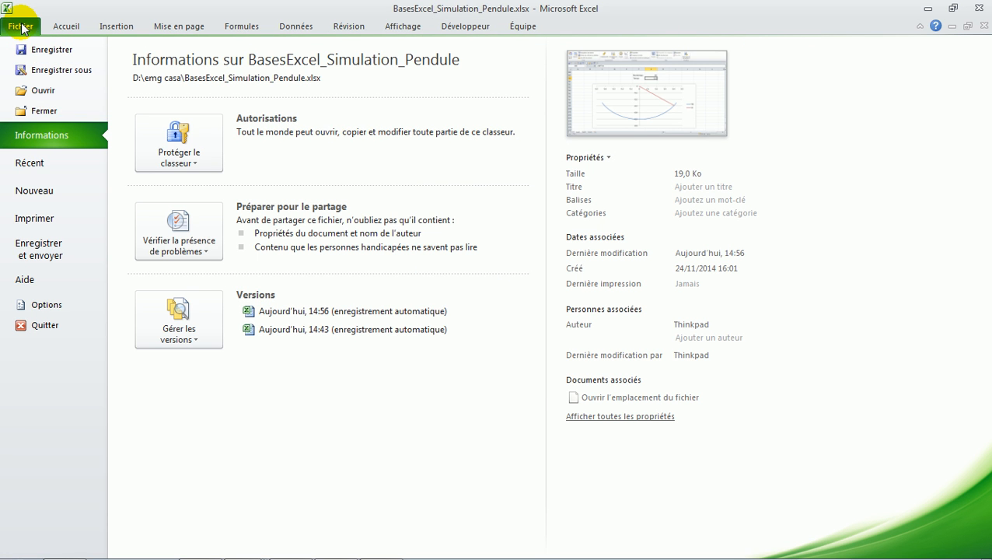
{"action": "left_click", "coordinate": [46, 305]}
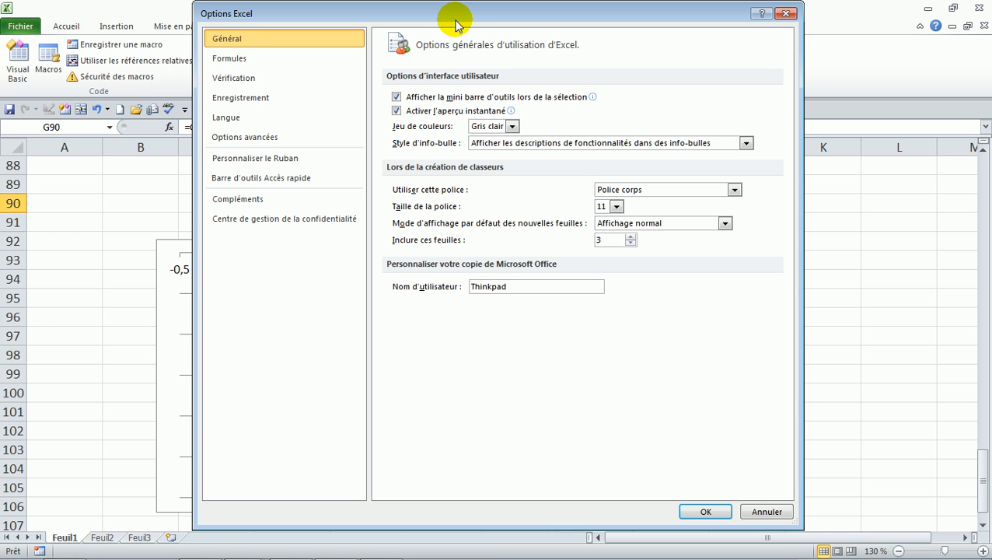
{"action": "left_click", "coordinate": [783, 14]}
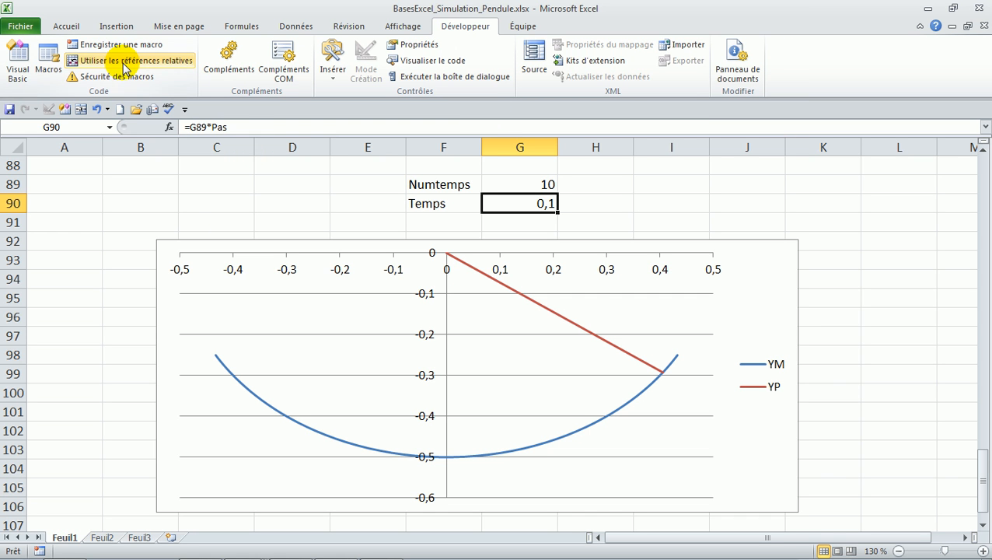
Step: Remove the Développeur tab from the ribbon through the ribbon customisation options
{"action": "left_click", "coordinate": [20, 27]}
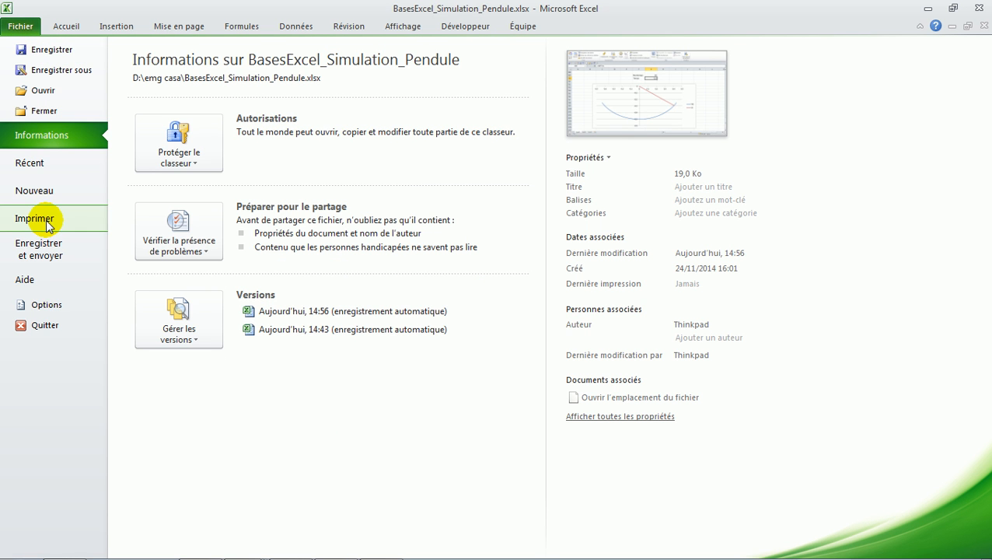
{"action": "left_click", "coordinate": [53, 309]}
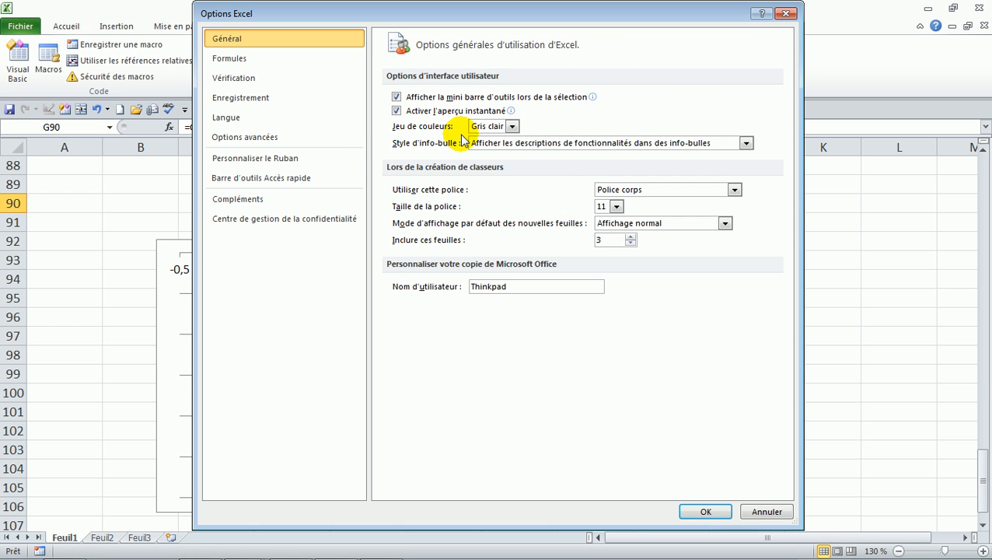
{"action": "left_click", "coordinate": [256, 159]}
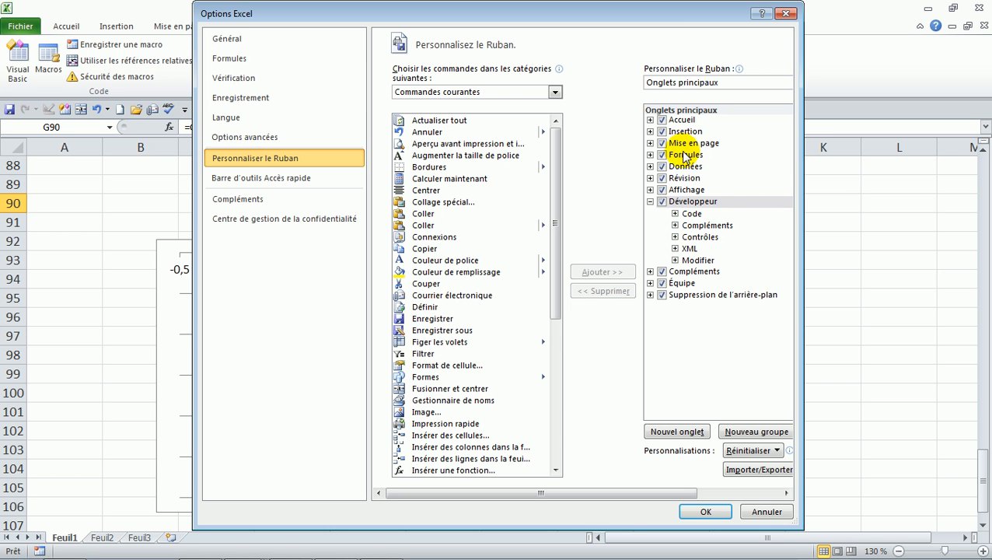
{"action": "left_click", "coordinate": [662, 203]}
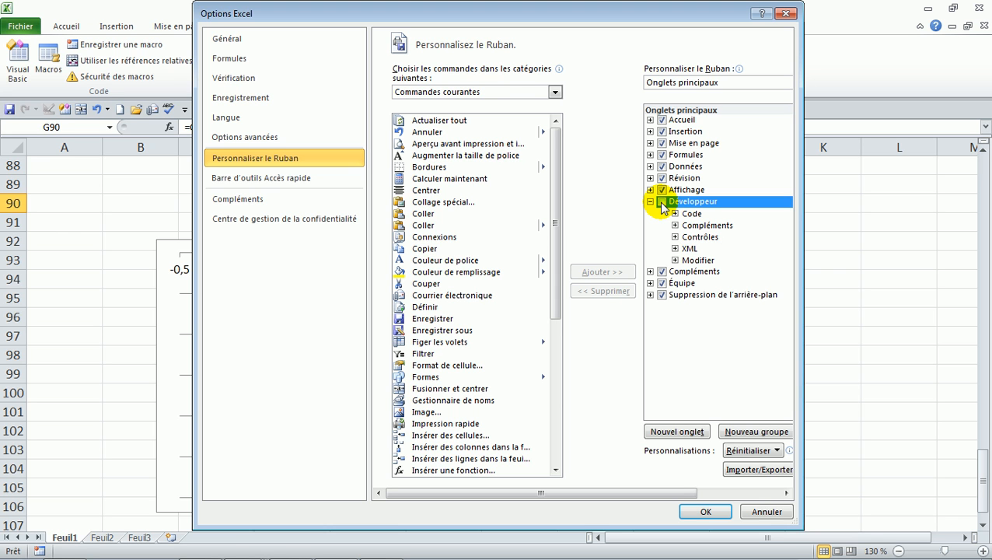
{"action": "left_click", "coordinate": [702, 509]}
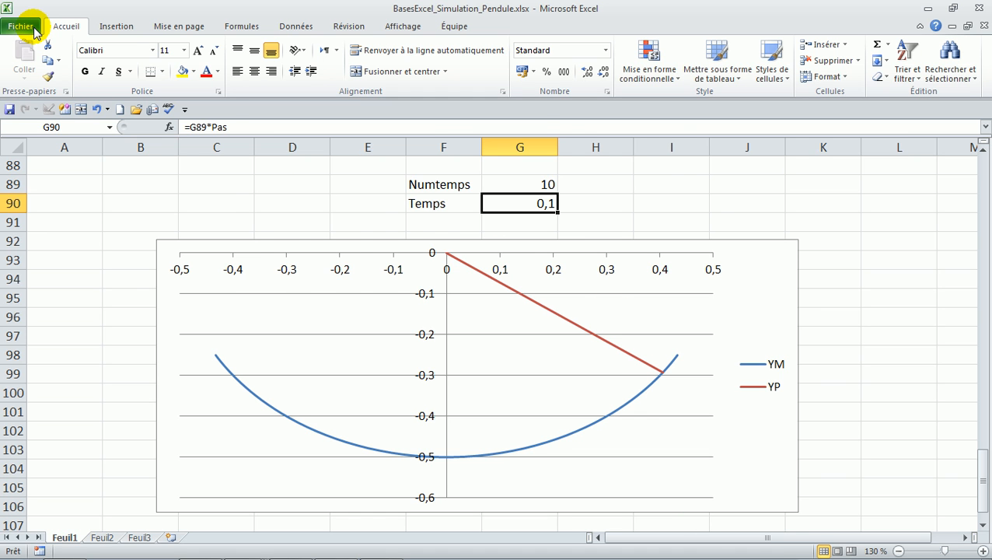
Step: Re-enable the Développeur main tab in the ribbon customisation options and apply the change
{"action": "left_click", "coordinate": [24, 27]}
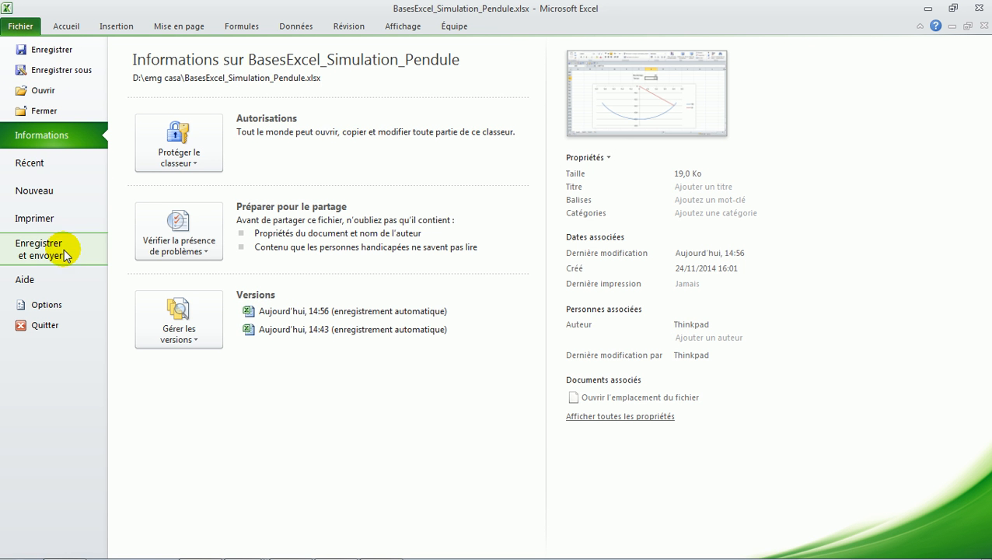
{"action": "left_click", "coordinate": [46, 305]}
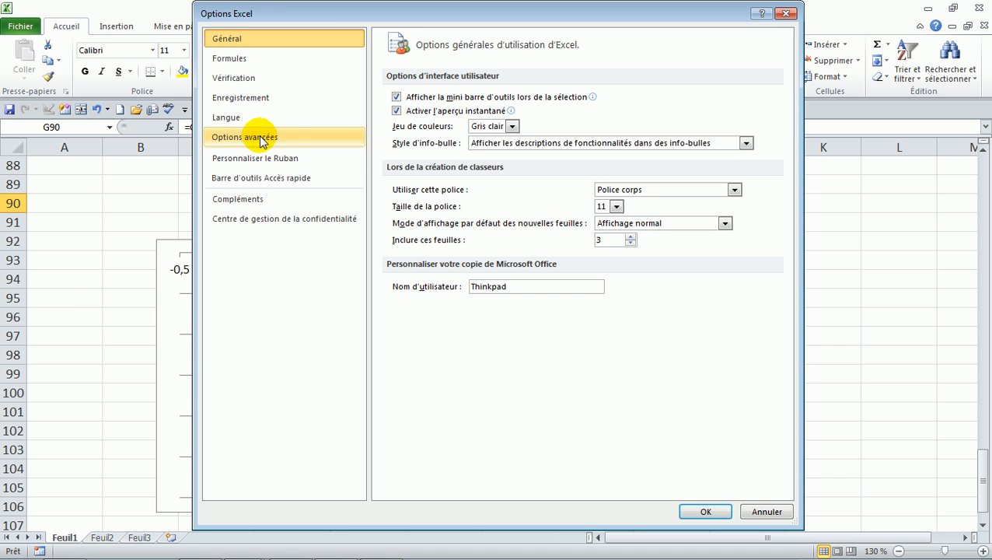
{"action": "left_click", "coordinate": [278, 163]}
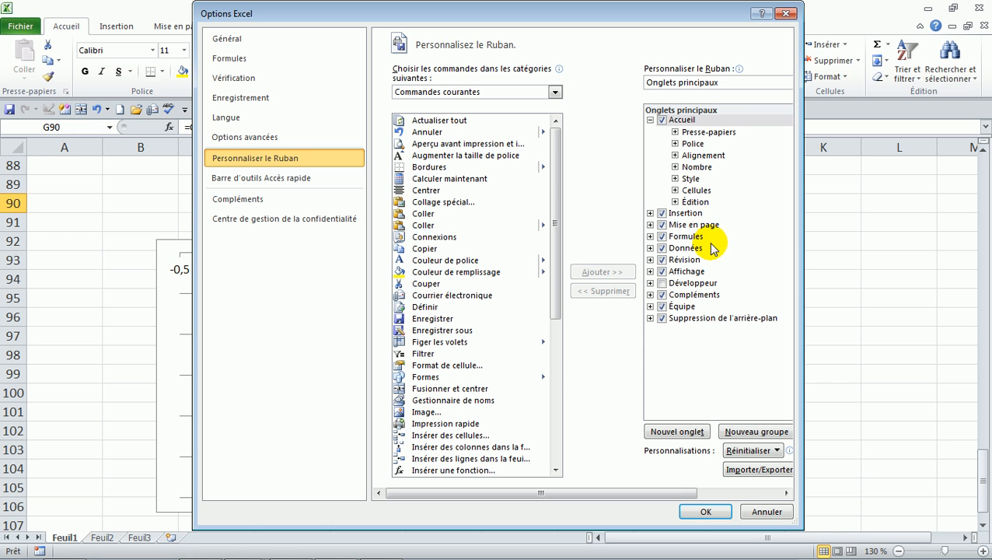
{"action": "left_click", "coordinate": [661, 283]}
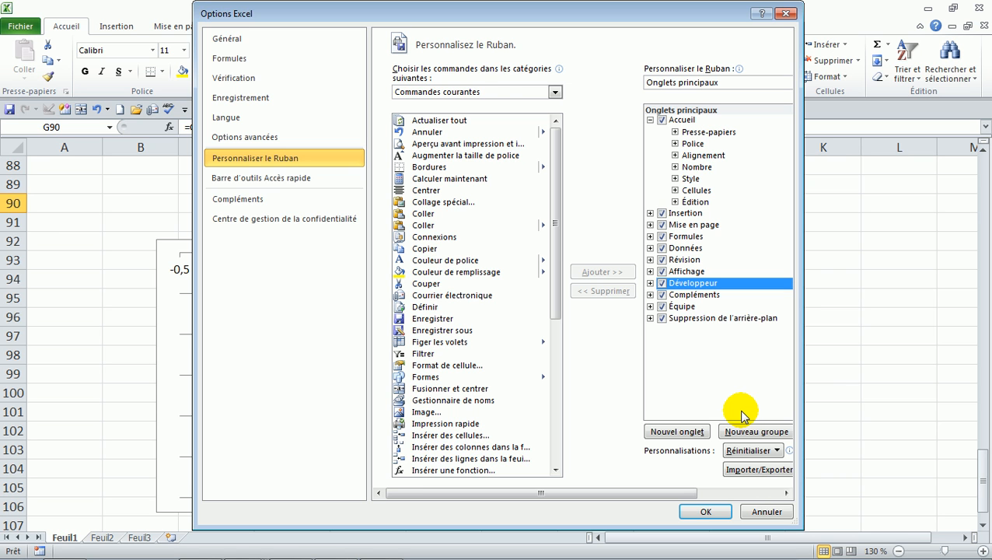
{"action": "left_click", "coordinate": [705, 511]}
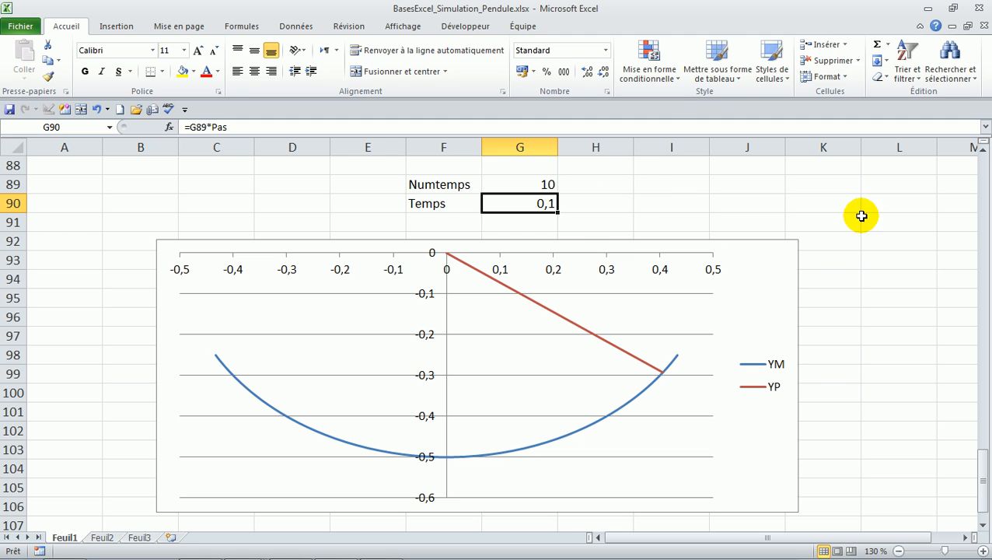
Step: Insert an ActiveX spin button (Toupie) in column H beside the Numtemps and Temps values, spanning rows 89 and 90
{"action": "left_click", "coordinate": [456, 29]}
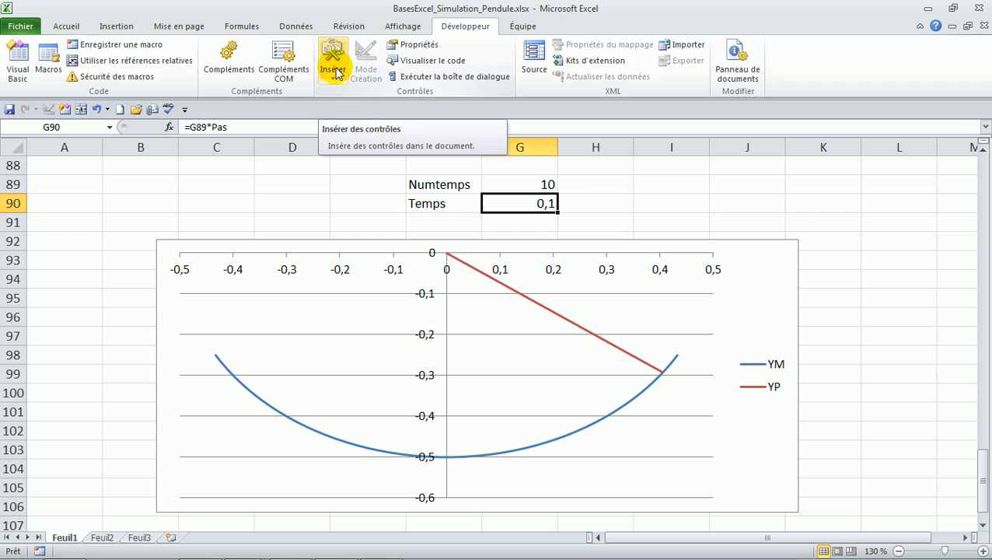
{"action": "left_click", "coordinate": [335, 72]}
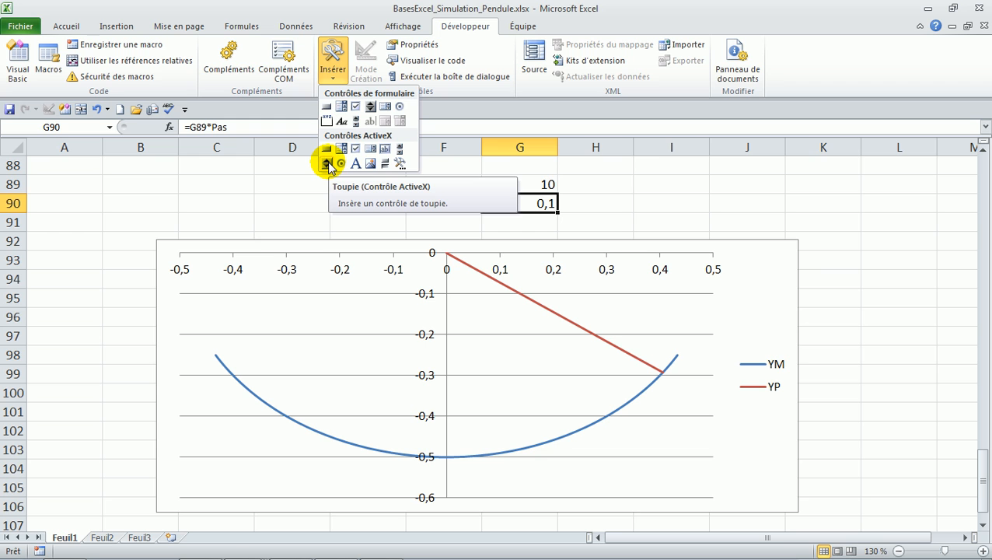
{"action": "left_click", "coordinate": [327, 164]}
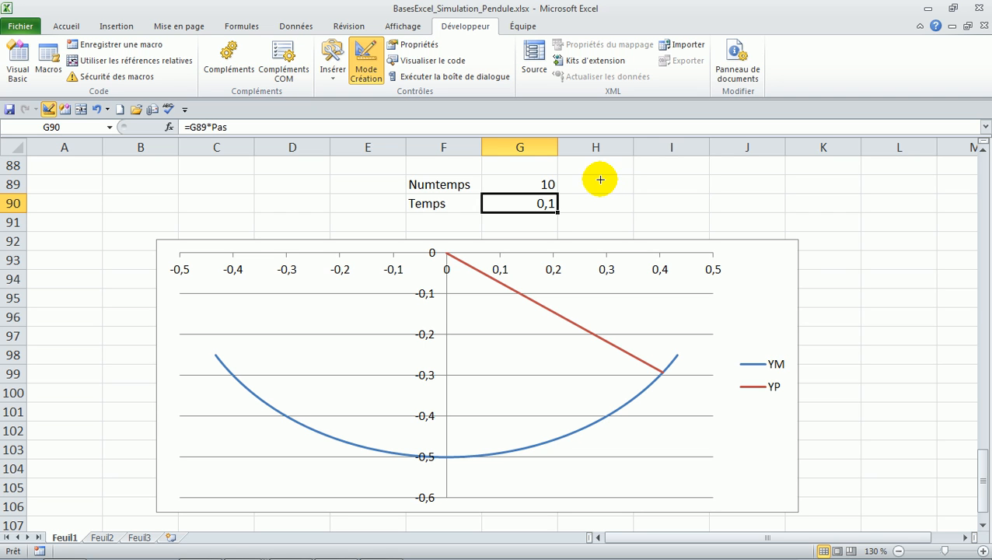
{"action": "left_click_drag", "start_coordinate": [591, 175], "coordinate": [614, 215]}
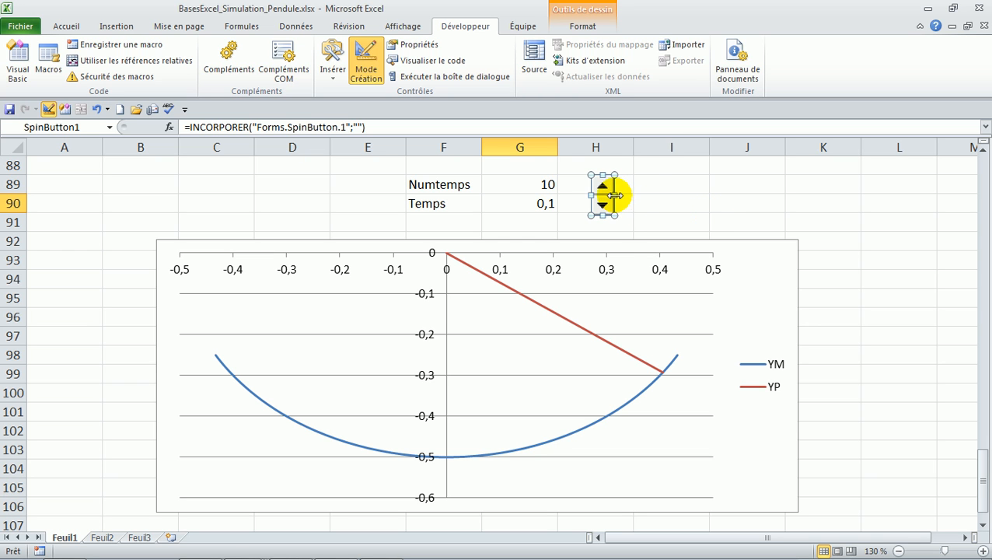
Step: Resize the spin button to a width of about 31 and height of about 38 with vertical arrows, and move it over columns I and J
{"action": "left_click_drag", "start_coordinate": [614, 195], "coordinate": [688, 199]}
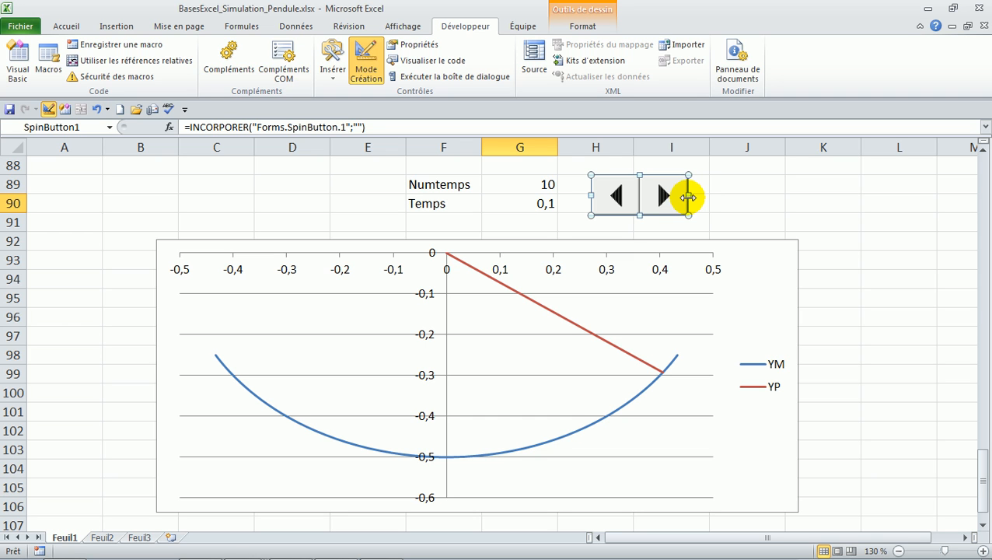
{"action": "left_click_drag", "start_coordinate": [688, 199], "coordinate": [630, 193]}
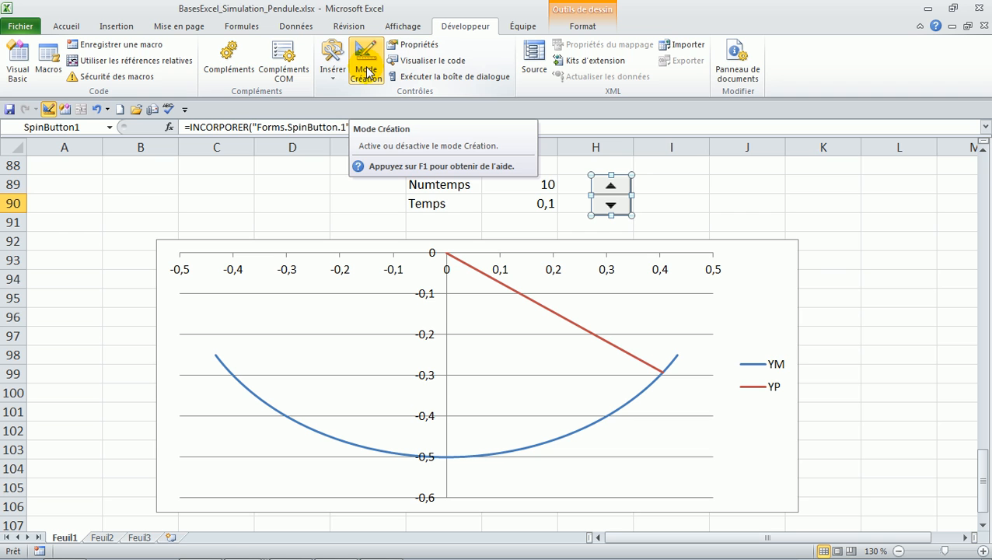
{"action": "left_click_drag", "start_coordinate": [606, 189], "coordinate": [694, 168]}
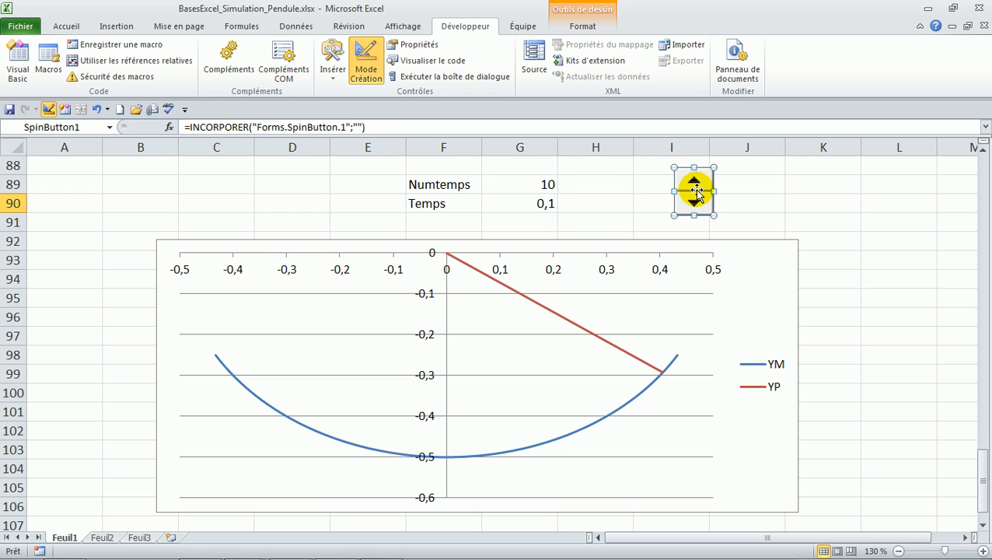
Step: Leave Design Mode and test the spin button's up and down arrows
{"action": "left_click", "coordinate": [368, 71]}
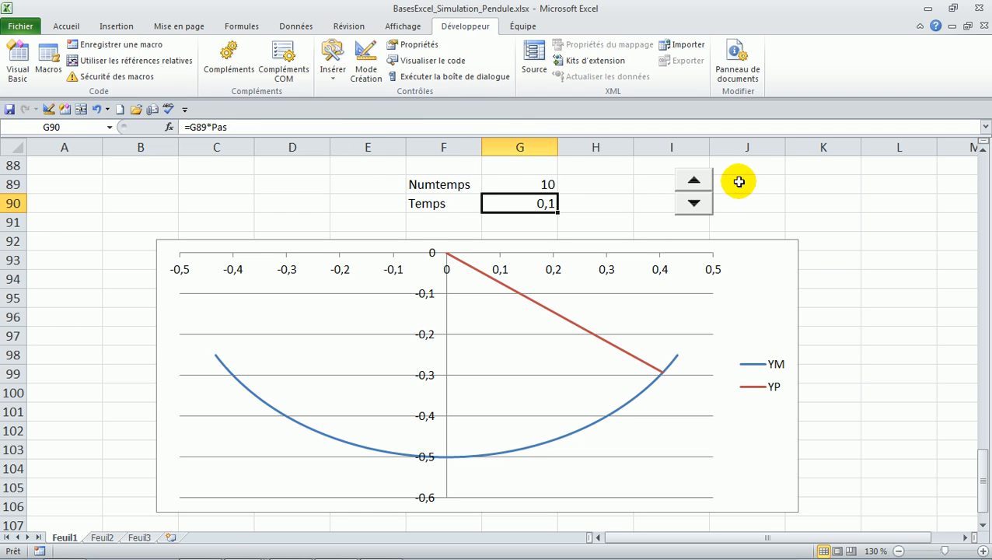
{"action": "left_click", "coordinate": [696, 183]}
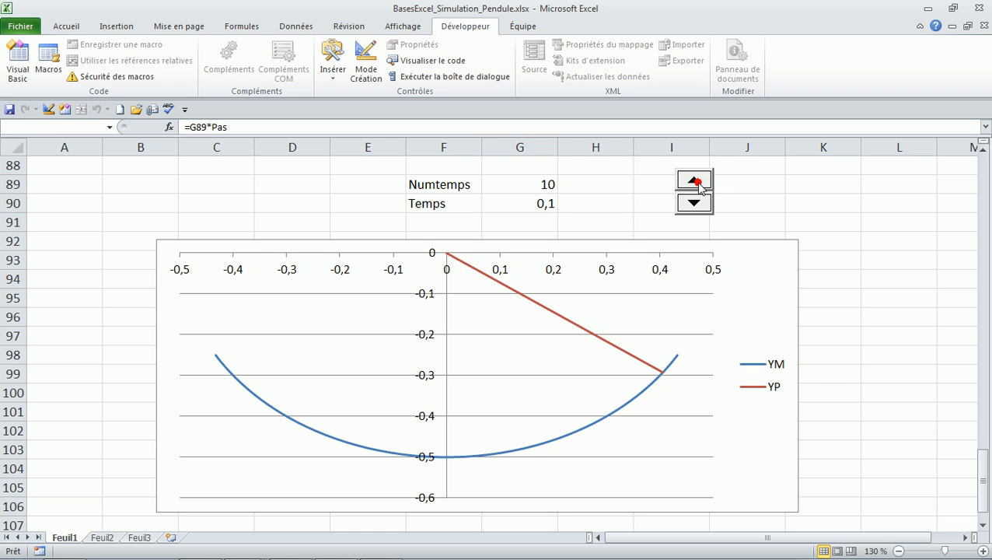
{"action": "left_click", "coordinate": [699, 185]}
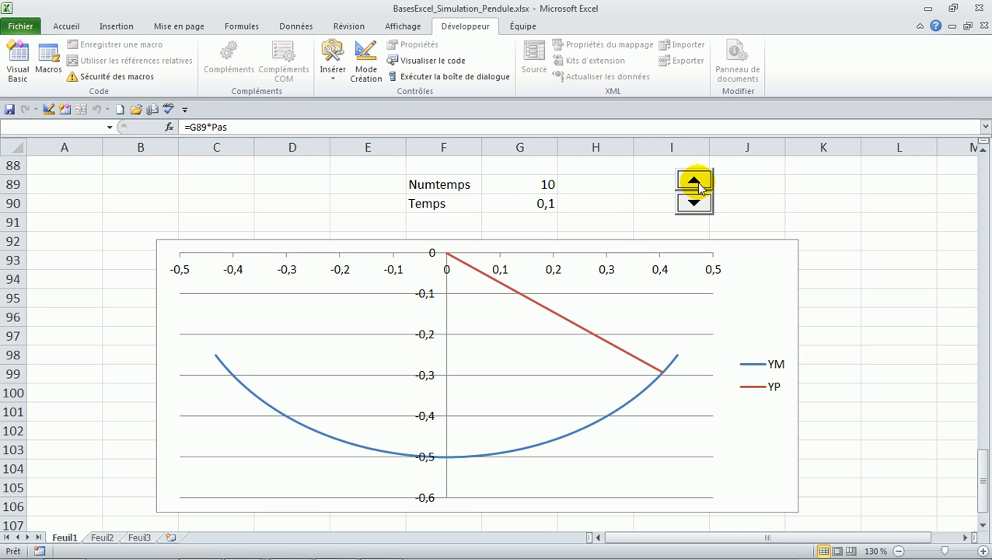
{"action": "left_click", "coordinate": [701, 206]}
{"action": "left_click", "coordinate": [702, 206]}
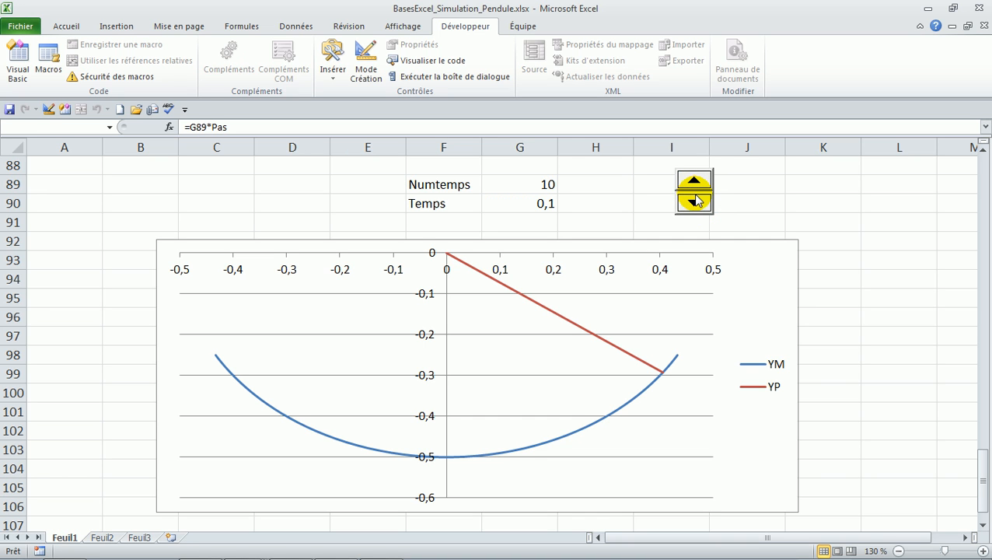
Step: Turn Design Mode back on and select the spin button for editing
{"action": "left_click", "coordinate": [363, 66]}
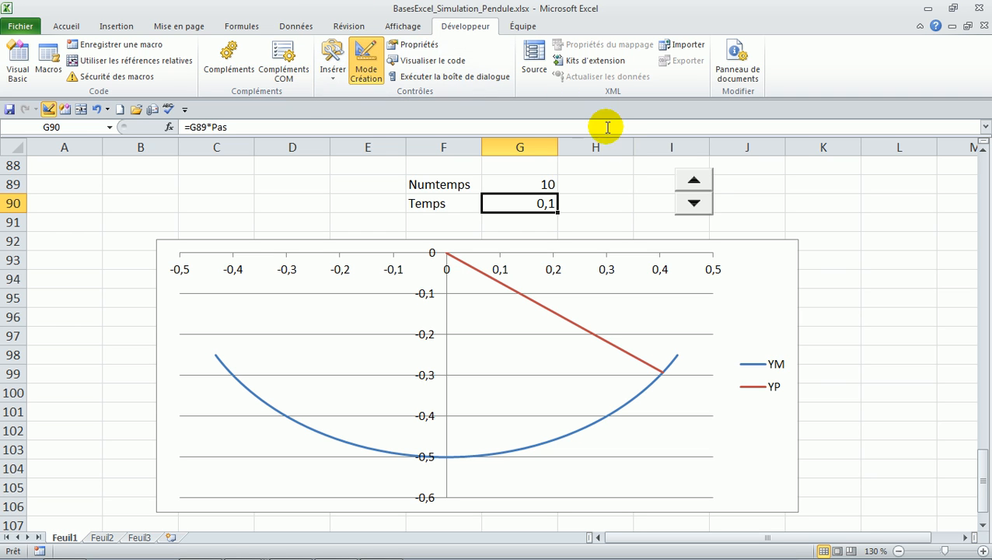
{"action": "left_click", "coordinate": [705, 183]}
{"action": "left_click", "coordinate": [705, 183]}
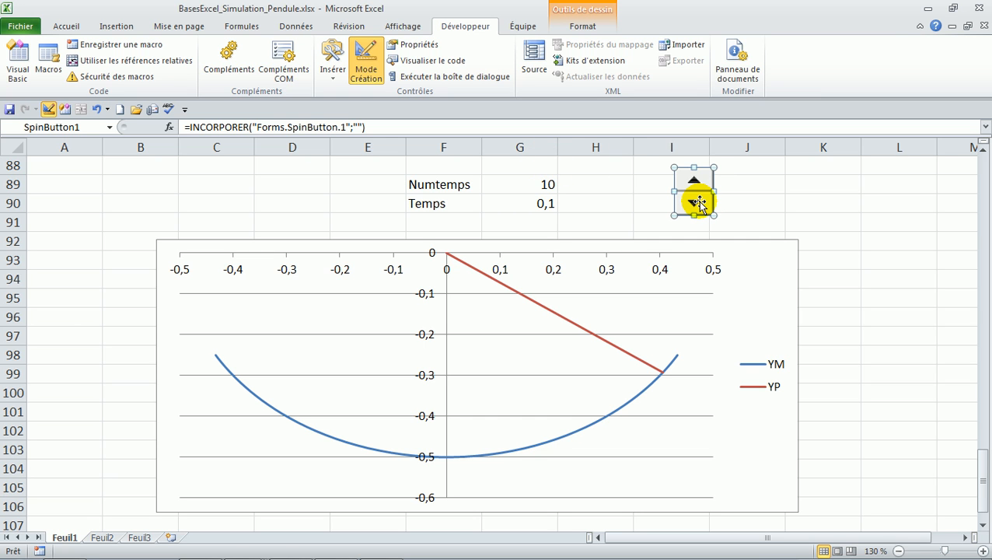
{"action": "left_click", "coordinate": [697, 202]}
{"action": "left_click", "coordinate": [751, 203]}
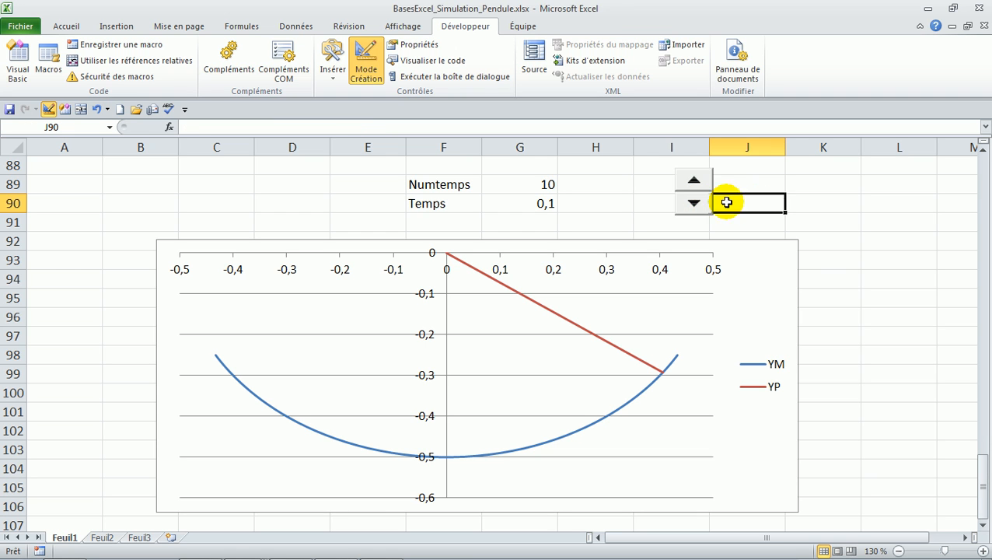
{"action": "left_click", "coordinate": [694, 199]}
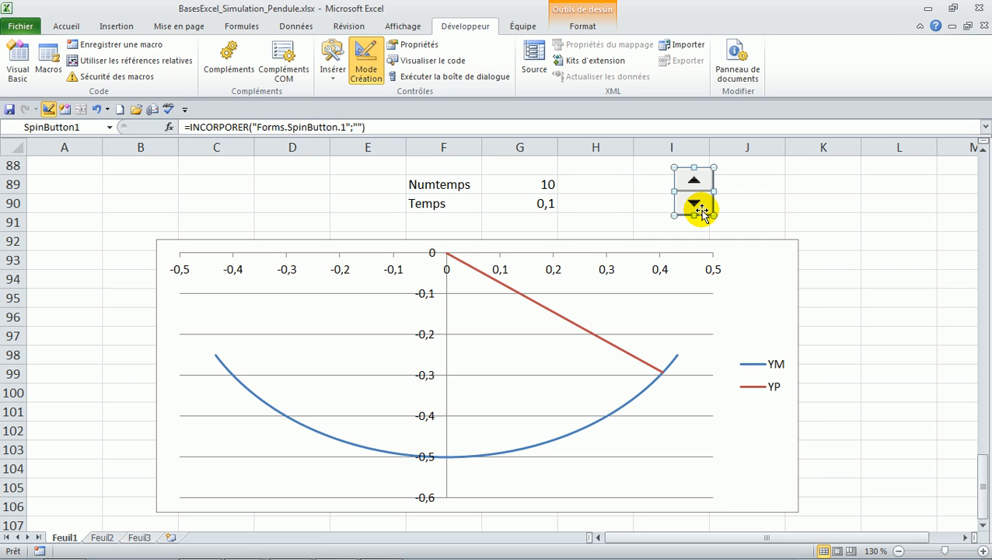
Step: Check the cell address of the Numtemps value, and open the spin button's properties
{"action": "left_click", "coordinate": [548, 185]}
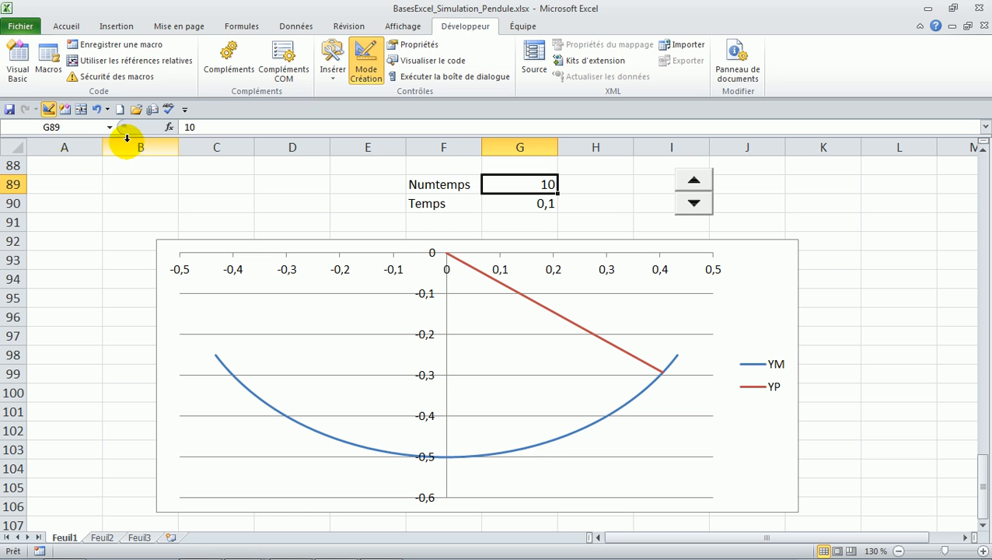
{"action": "left_click", "coordinate": [38, 125]}
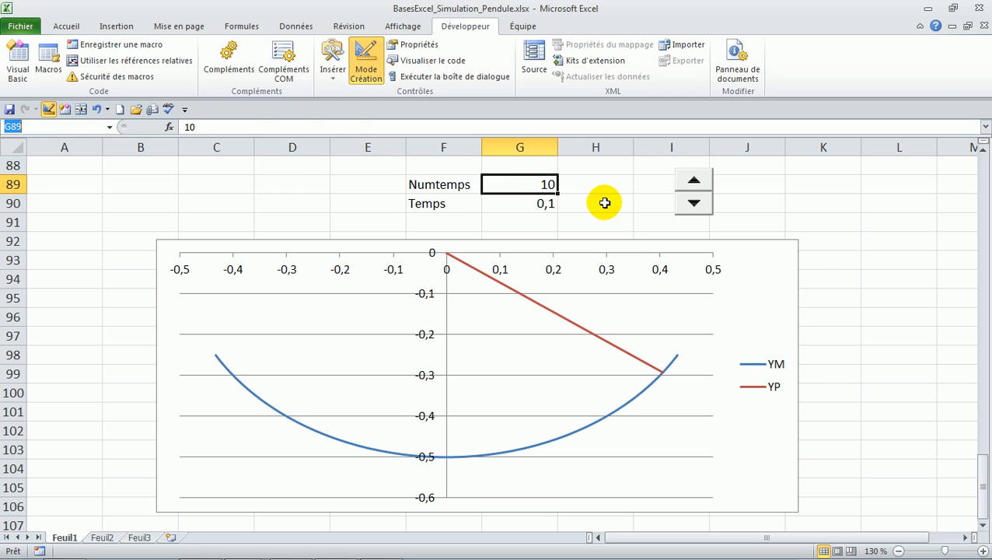
{"action": "left_click", "coordinate": [693, 206]}
{"action": "right_click", "coordinate": [693, 207]}
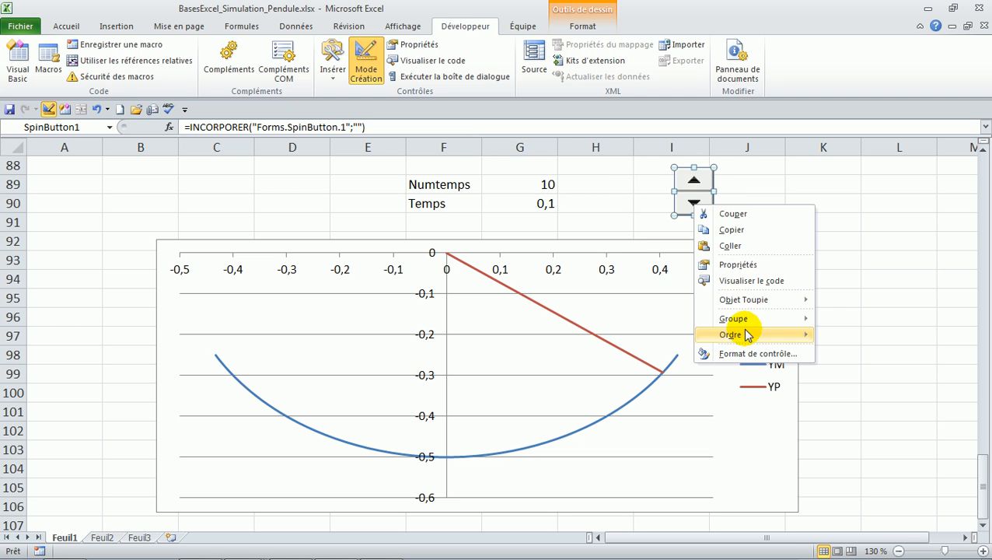
{"action": "left_click", "coordinate": [736, 265]}
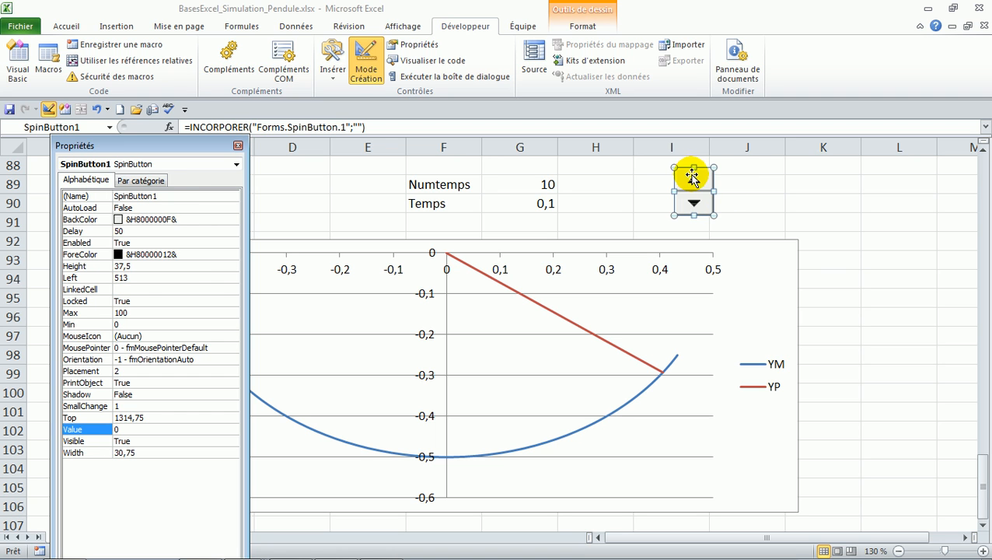
Step: Identify the Numtemps cell's address and bring the spin button's properties back up
{"action": "left_click", "coordinate": [515, 187]}
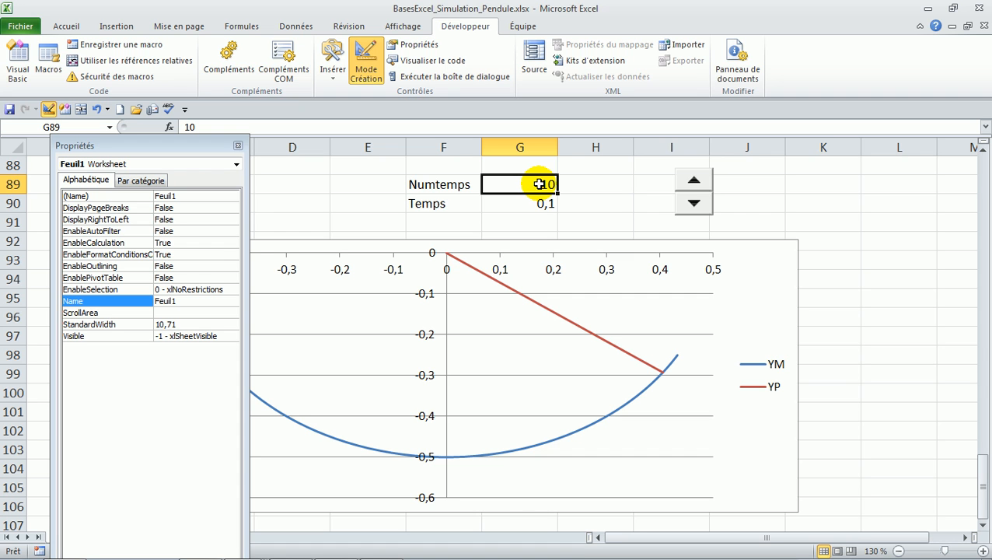
{"action": "left_click", "coordinate": [688, 202]}
{"action": "left_click", "coordinate": [687, 203]}
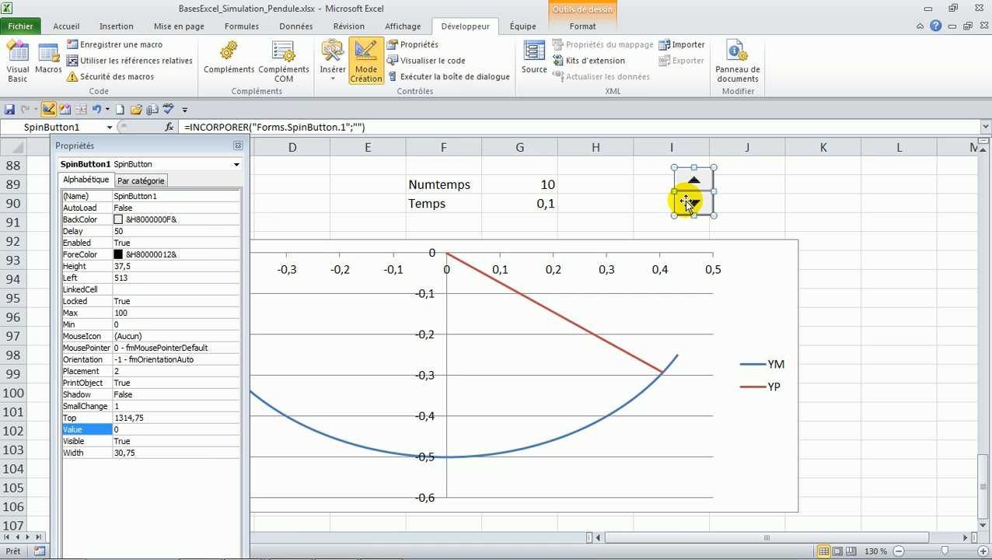
{"action": "right_click", "coordinate": [687, 203]}
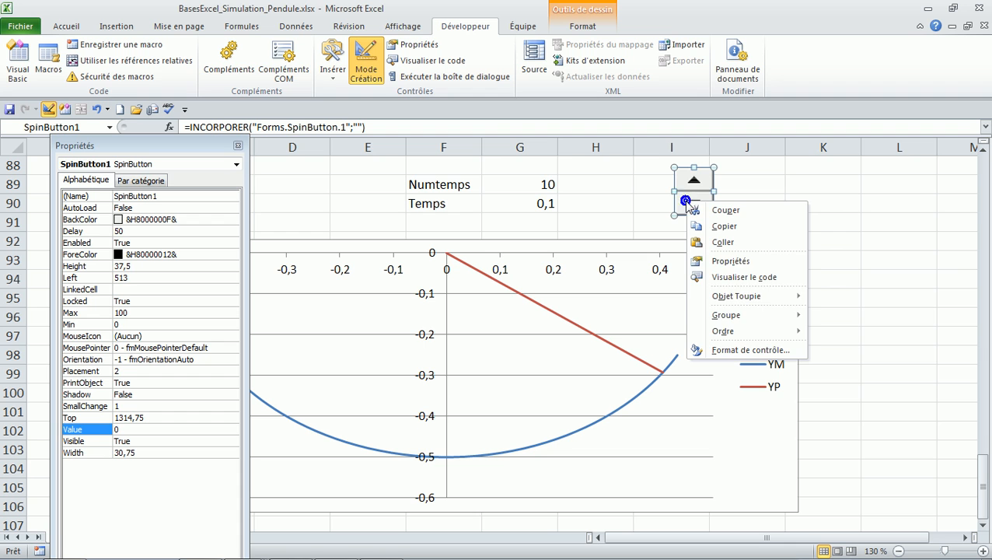
{"action": "left_click", "coordinate": [728, 263]}
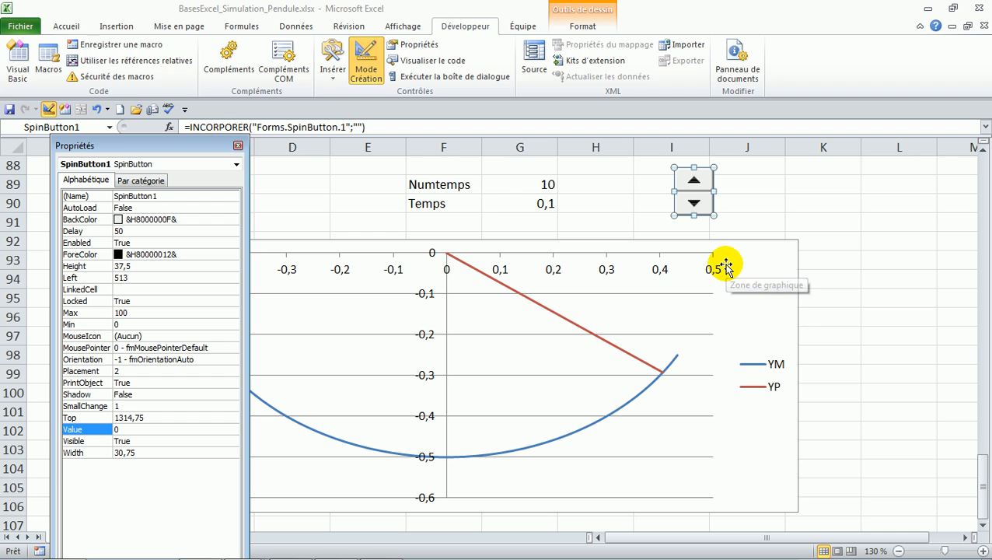
{"action": "left_click", "coordinate": [187, 127]}
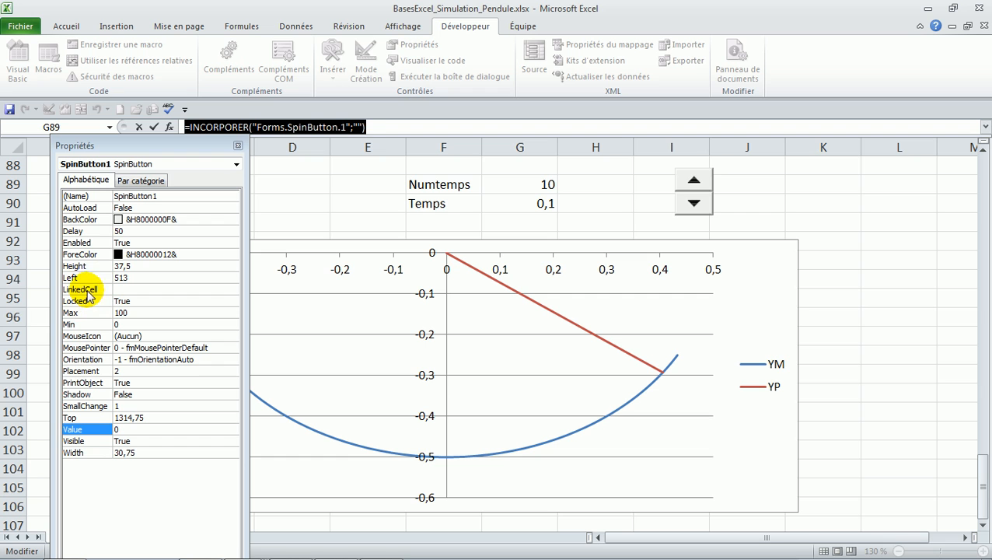
{"action": "left_click", "coordinate": [132, 289]}
{"action": "left_click", "coordinate": [187, 146]}
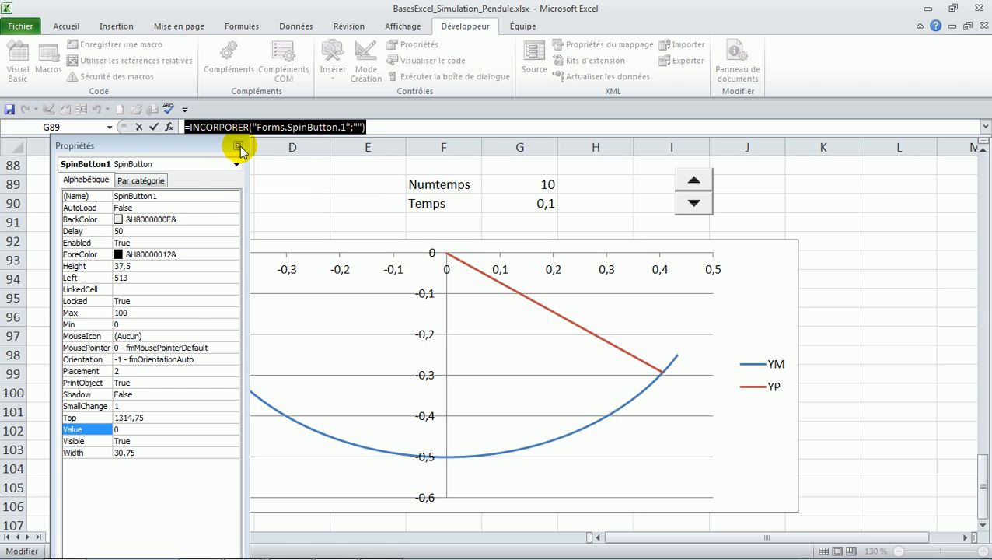
{"action": "left_click", "coordinate": [748, 223]}
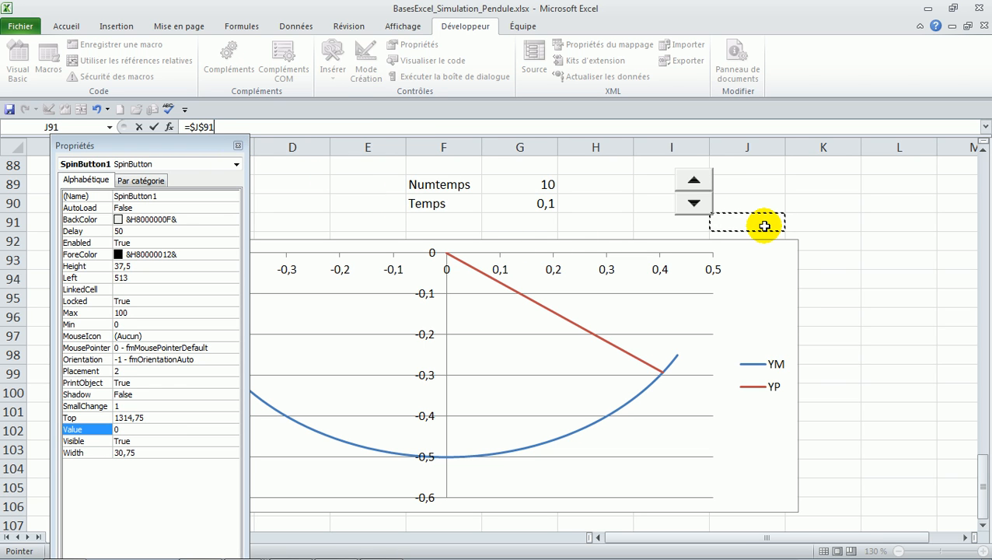
{"action": "left_click", "coordinate": [542, 184]}
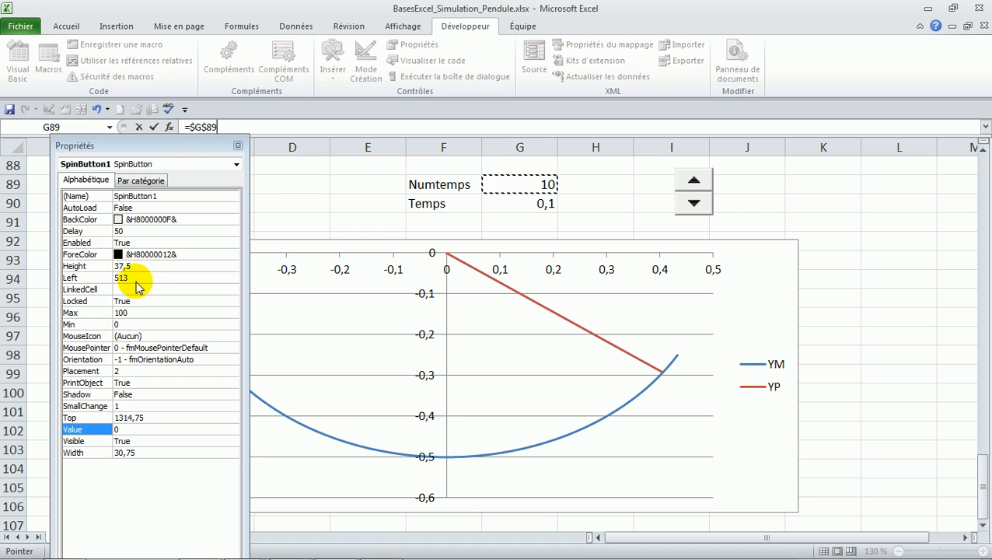
{"action": "left_click", "coordinate": [265, 175]}
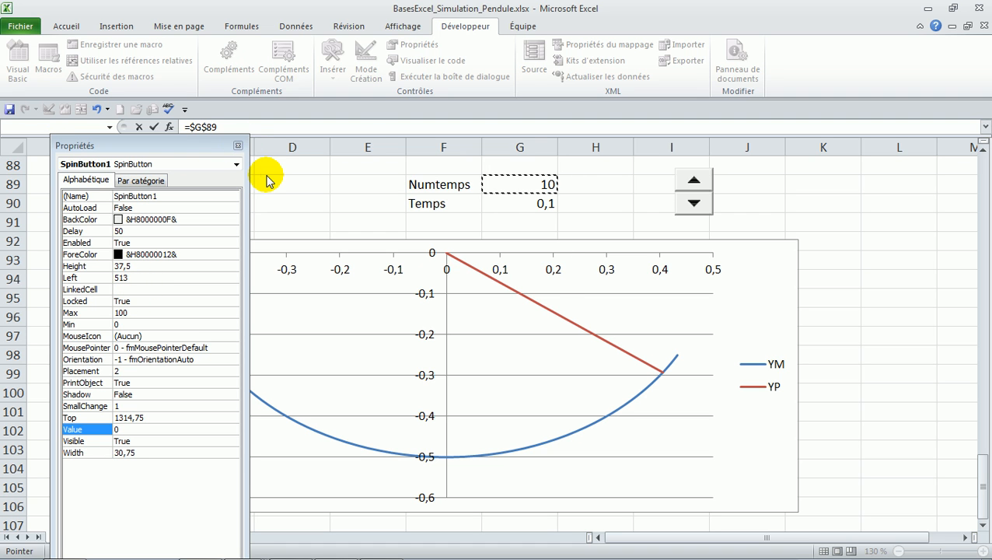
{"action": "left_click", "coordinate": [491, 321]}
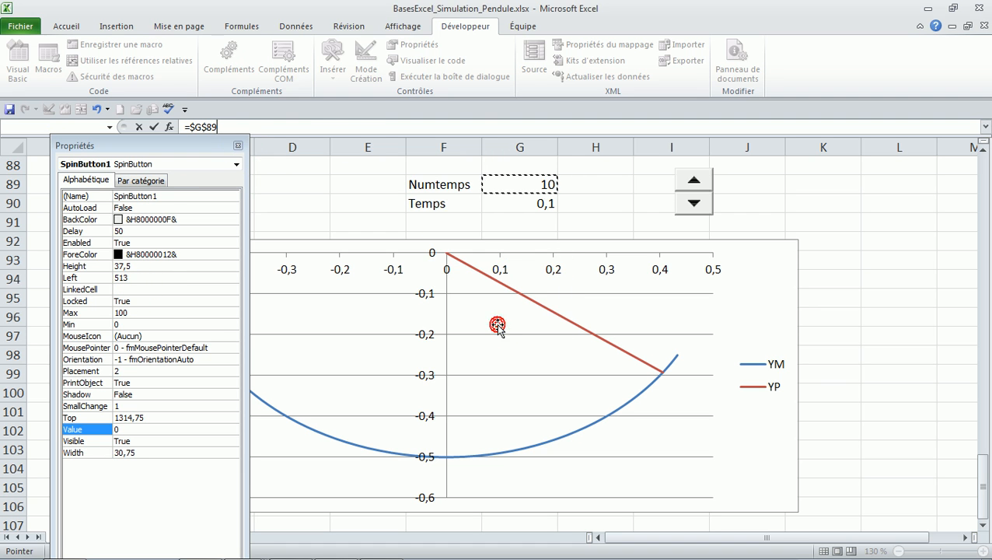
Step: Move the properties window over columns C to E and set the spin button's LinkedCell to G89
{"action": "left_click_drag", "start_coordinate": [191, 148], "coordinate": [344, 162]}
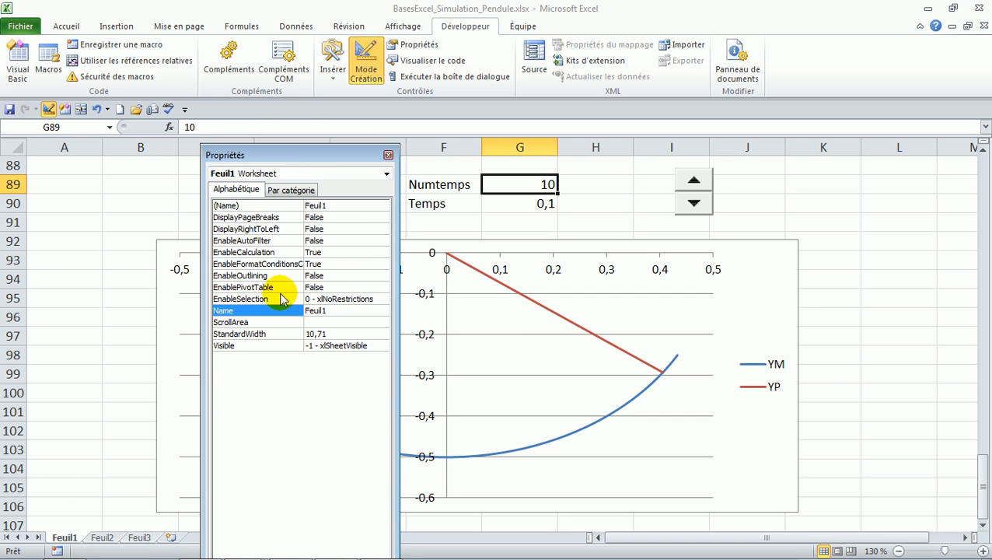
{"action": "left_click", "coordinate": [704, 206]}
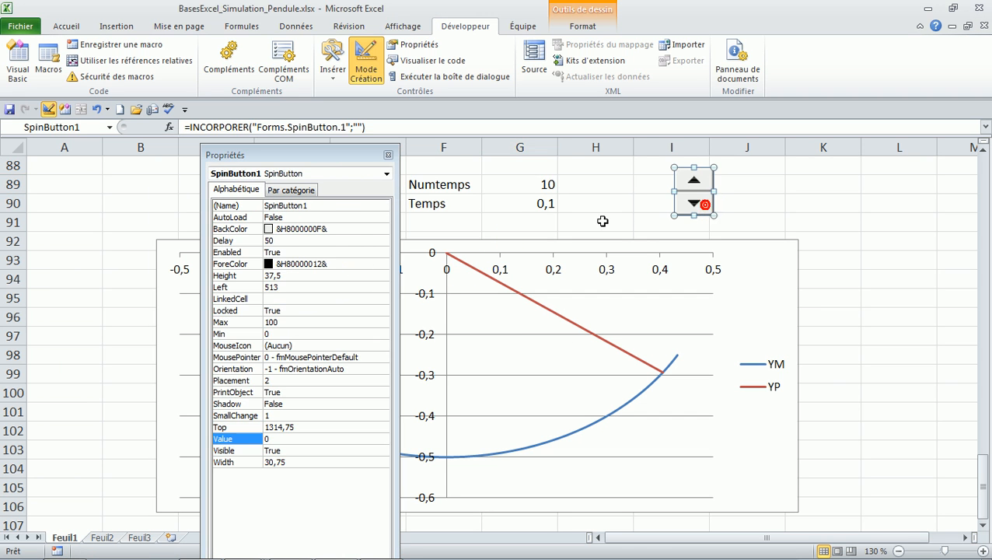
{"action": "left_click", "coordinate": [289, 300]}
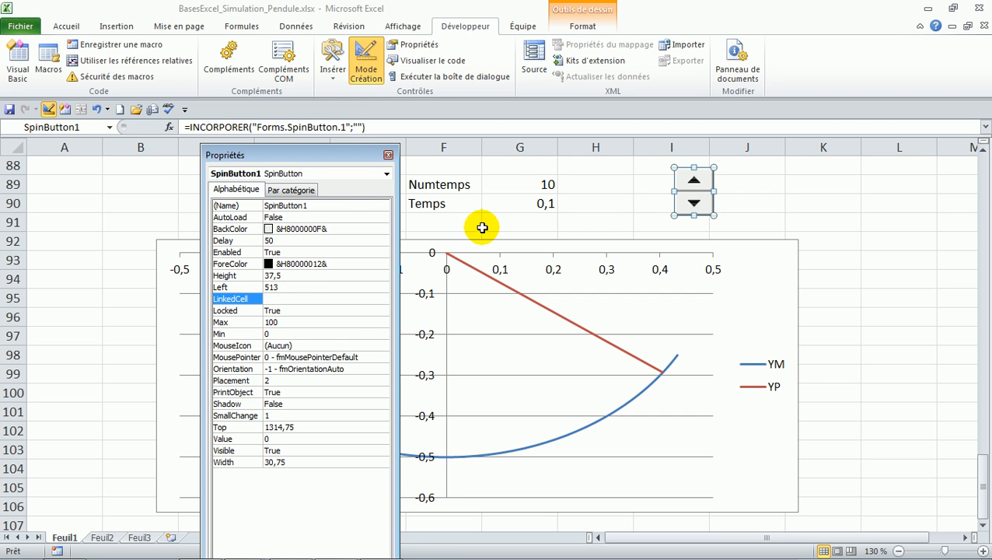
{"action": "left_click", "coordinate": [540, 185]}
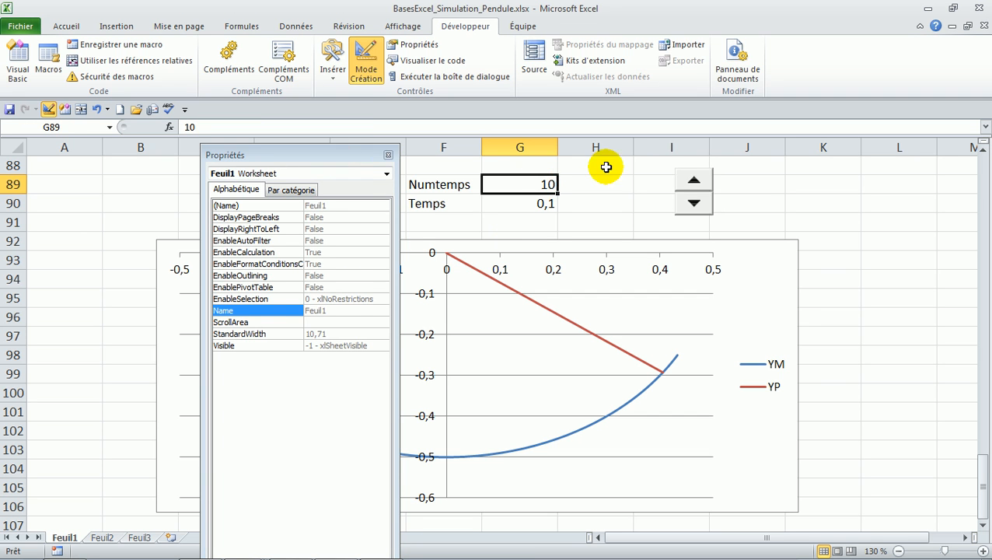
{"action": "left_click", "coordinate": [703, 201]}
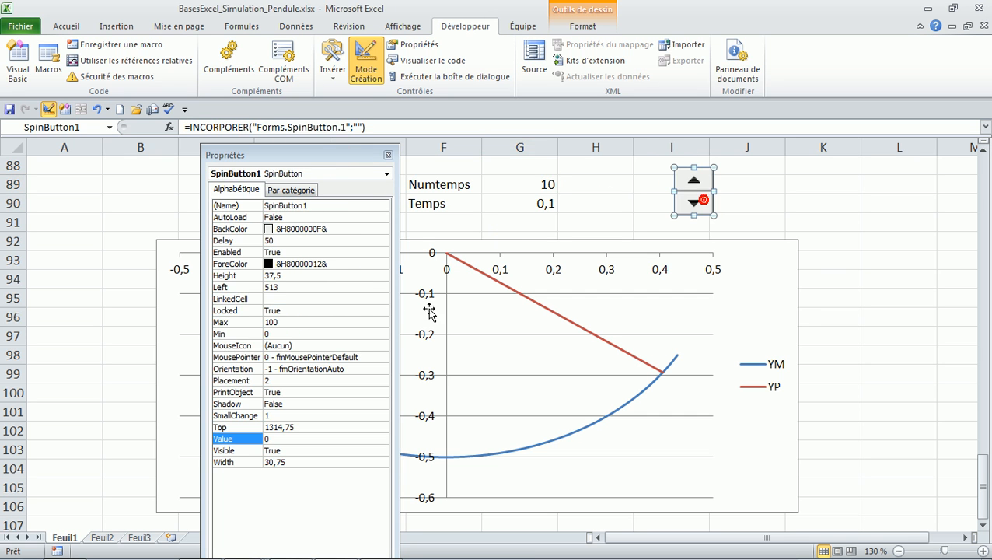
{"action": "left_click", "coordinate": [291, 299]}
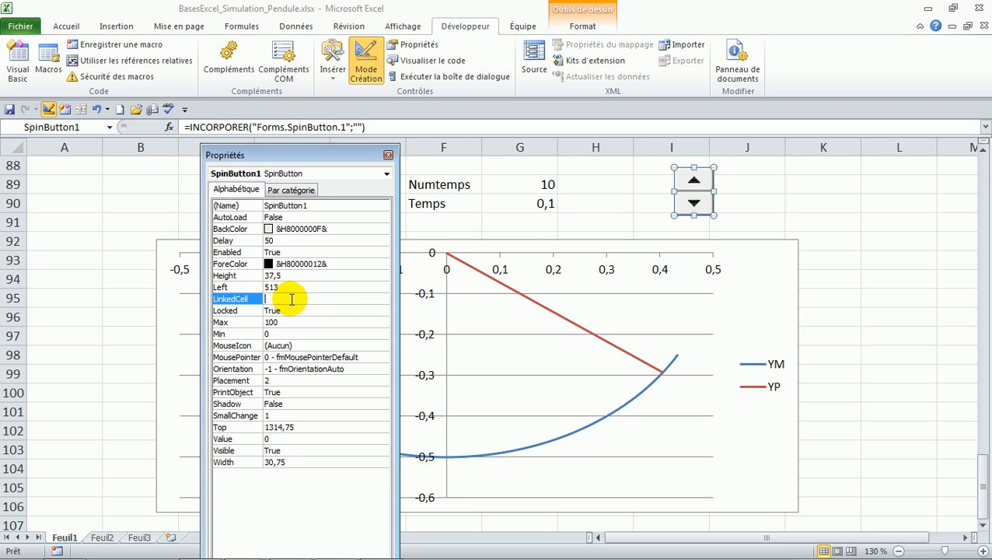
{"action": "type", "text": "G89"}
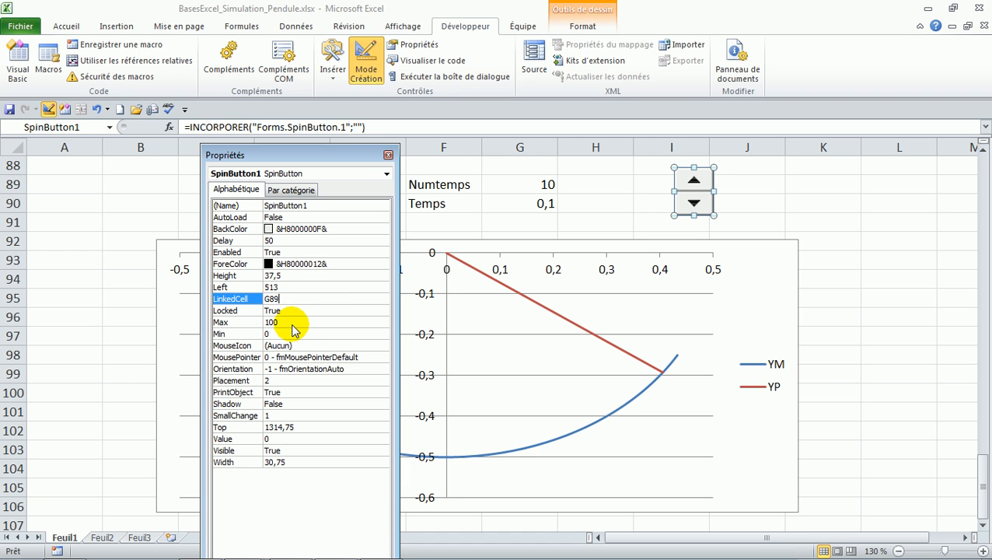
{"action": "left_click", "coordinate": [301, 309]}
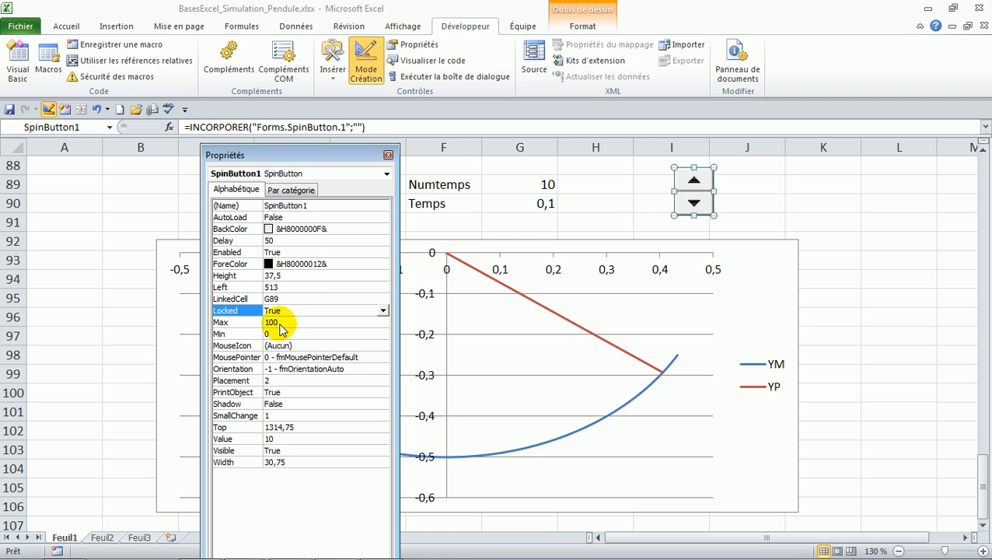
Step: Set the spin button's Max property to 142 and leave its Min at 0
{"action": "left_click", "coordinate": [248, 327]}
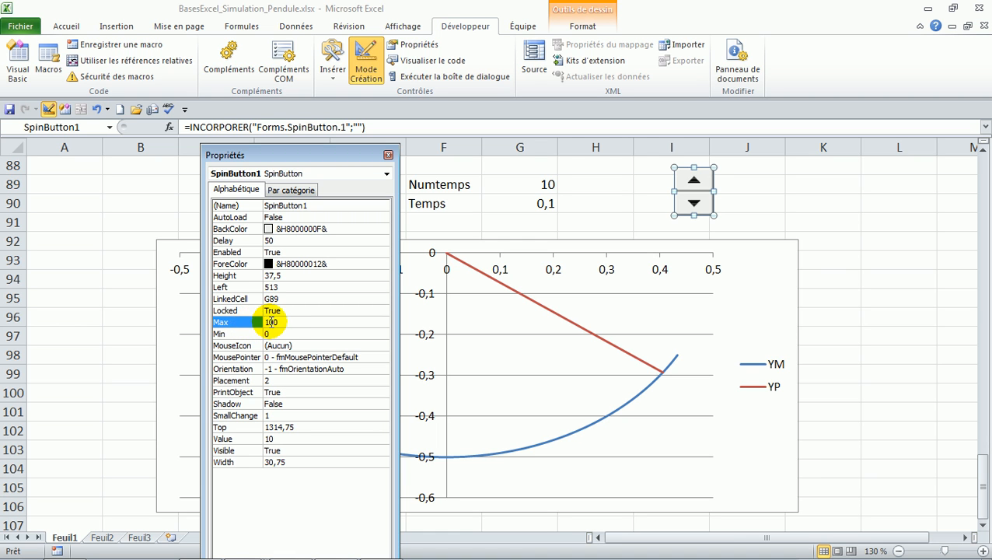
{"action": "left_click", "coordinate": [281, 322]}
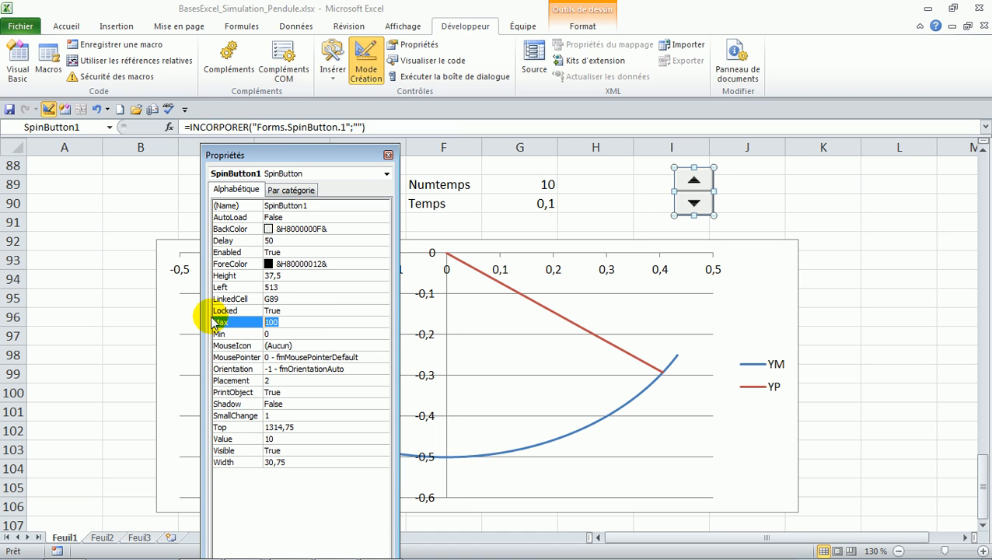
{"action": "type", "text": "142"}
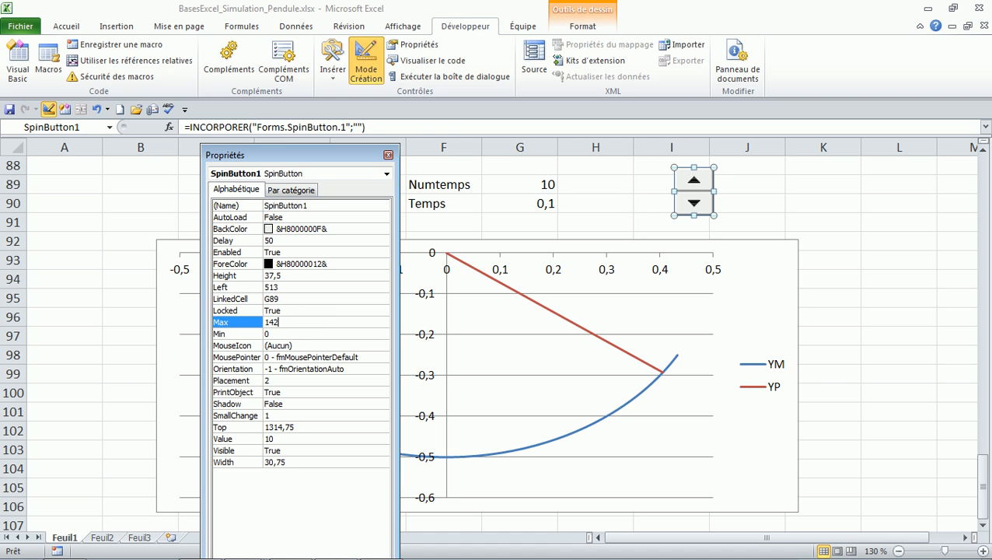
{"action": "left_click", "coordinate": [286, 335]}
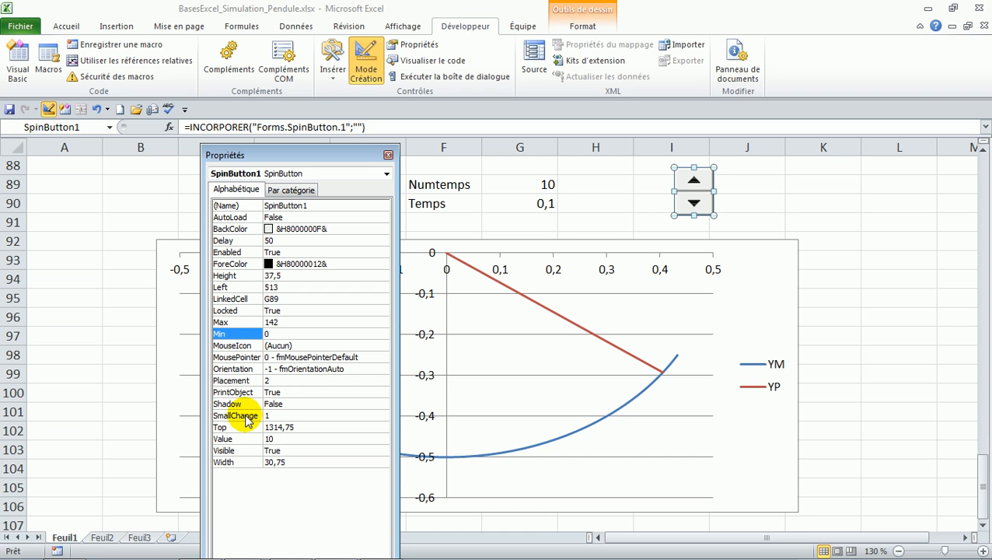
Step: Try a SmallChange of 10 for the spin button, and set it back to 1
{"action": "left_click", "coordinate": [245, 418]}
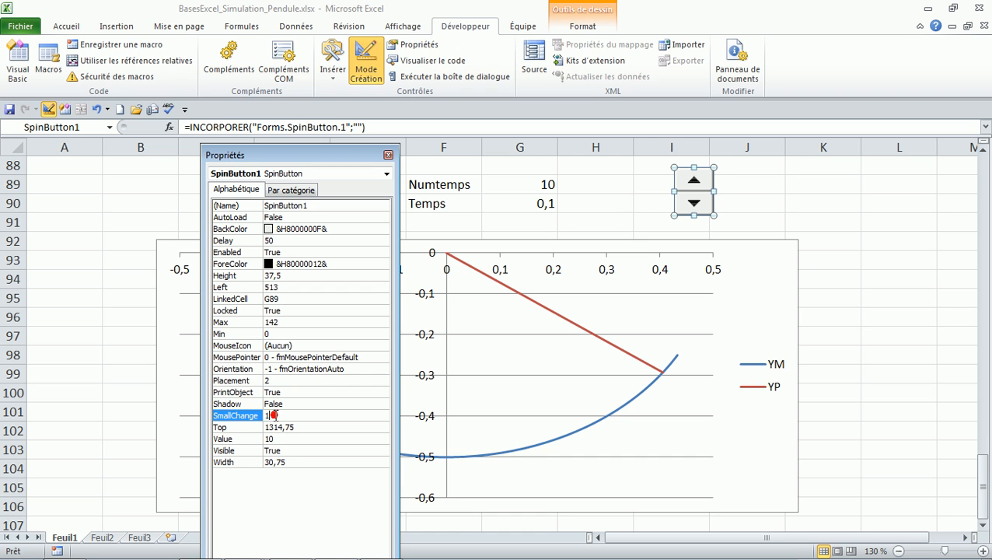
{"action": "type", "text": "10"}
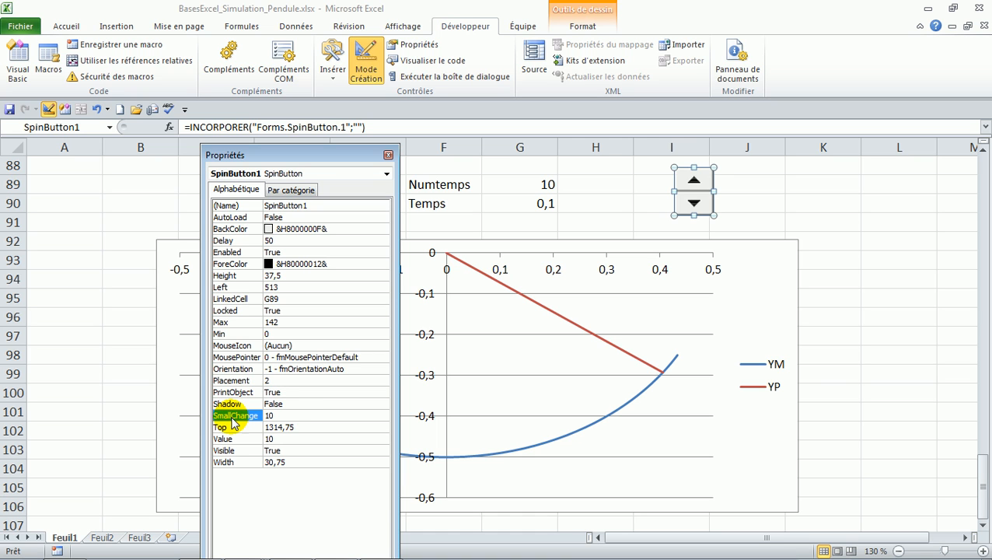
{"action": "double_click", "coordinate": [281, 415]}
{"action": "type", "text": "1"}
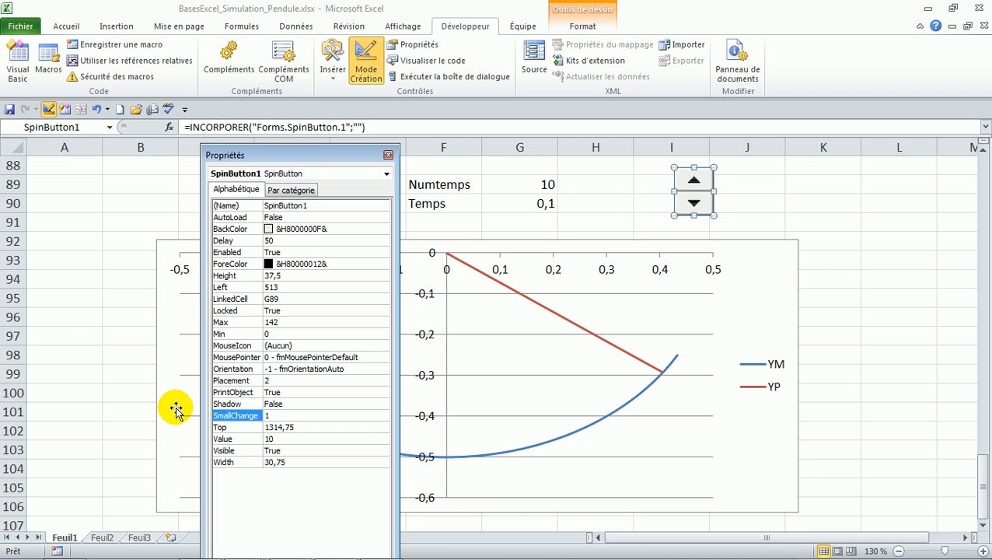
Step: Close the properties, leave Design Mode and raise Numtemps to 142 with the spin button to animate the pendulum
{"action": "left_click", "coordinate": [388, 156]}
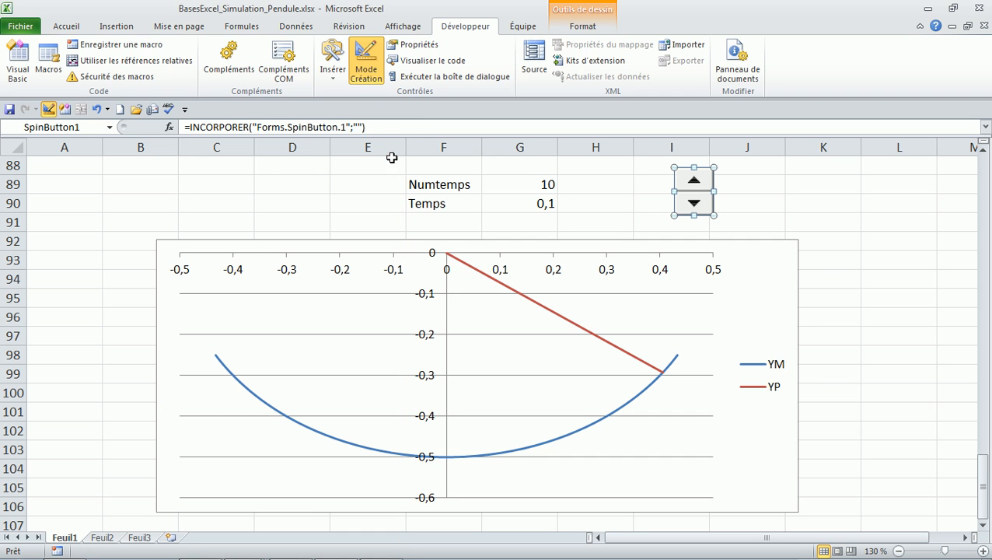
{"action": "left_click", "coordinate": [371, 61]}
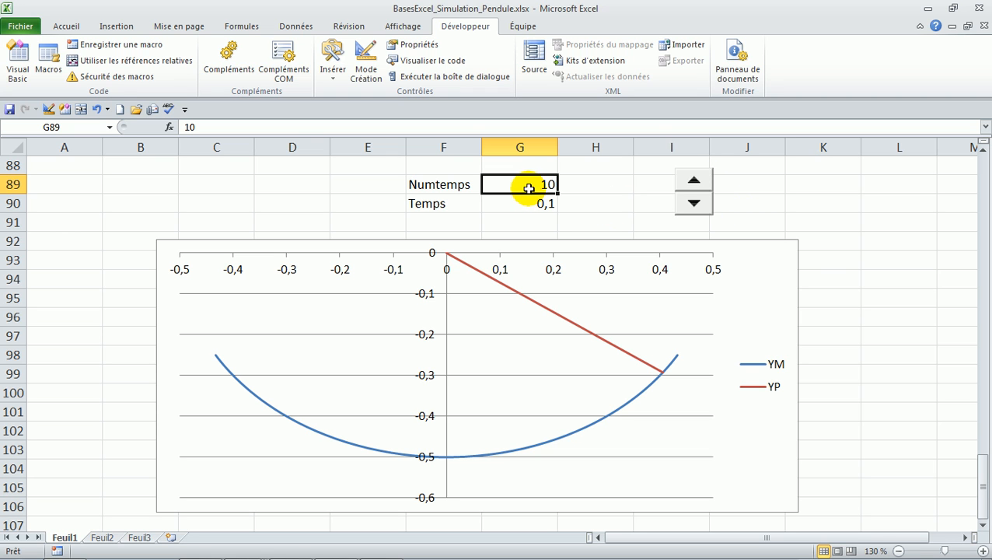
{"action": "left_click", "coordinate": [694, 183]}
{"action": "left_click", "coordinate": [694, 184]}
{"action": "left_click", "coordinate": [694, 183]}
{"action": "left_click", "coordinate": [694, 183]}
{"action": "left_click", "coordinate": [694, 183]}
{"action": "left_click", "coordinate": [694, 184]}
{"action": "left_click", "coordinate": [694, 184]}
{"action": "left_click_drag", "start_coordinate": [694, 184], "coordinate": [695, 184]}
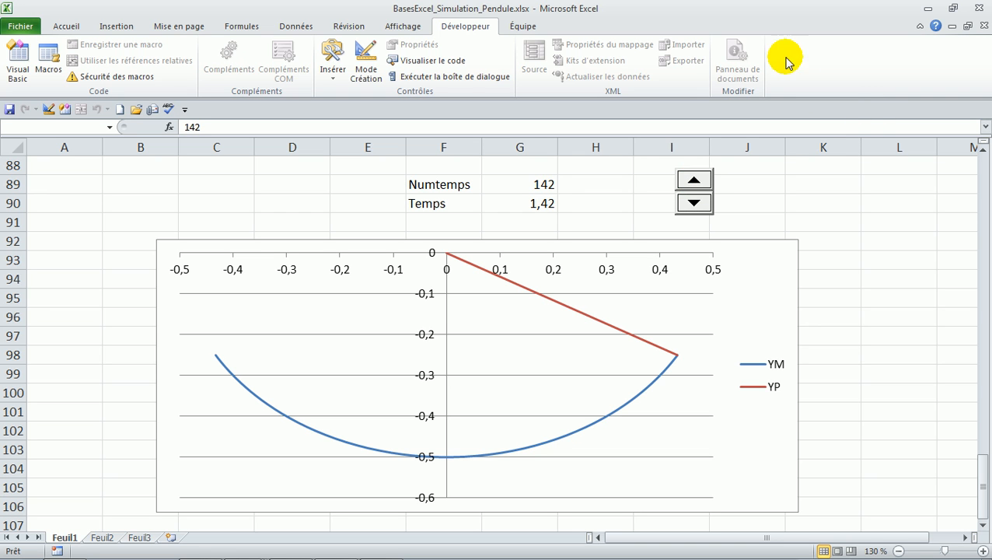
{"action": "mouse_move", "coordinate": [546, 536]}
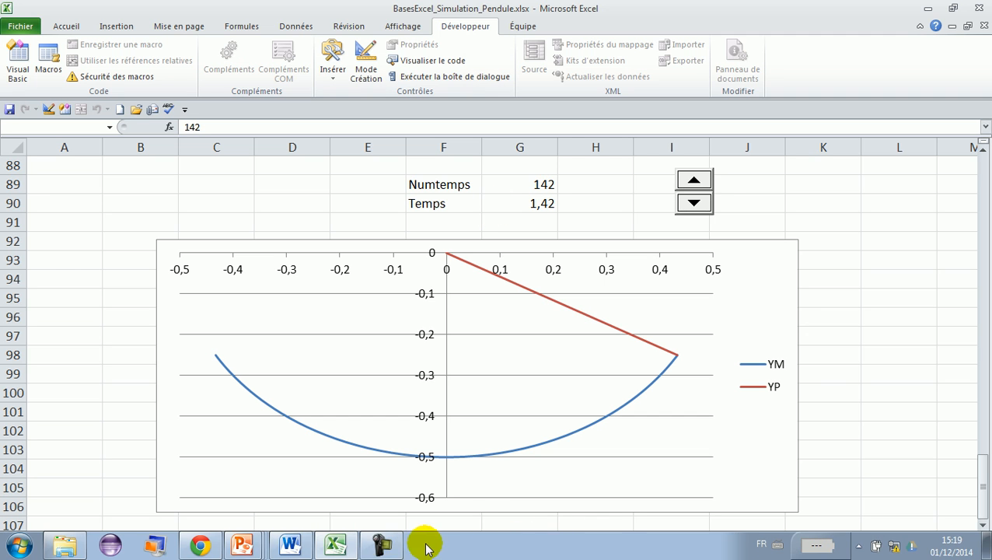
{"action": "left_click", "coordinate": [381, 549]}
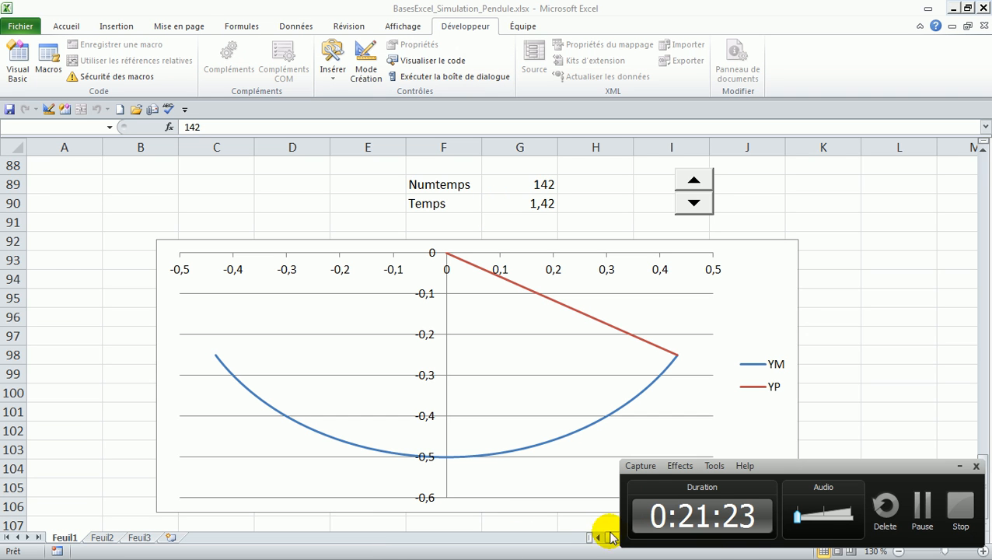